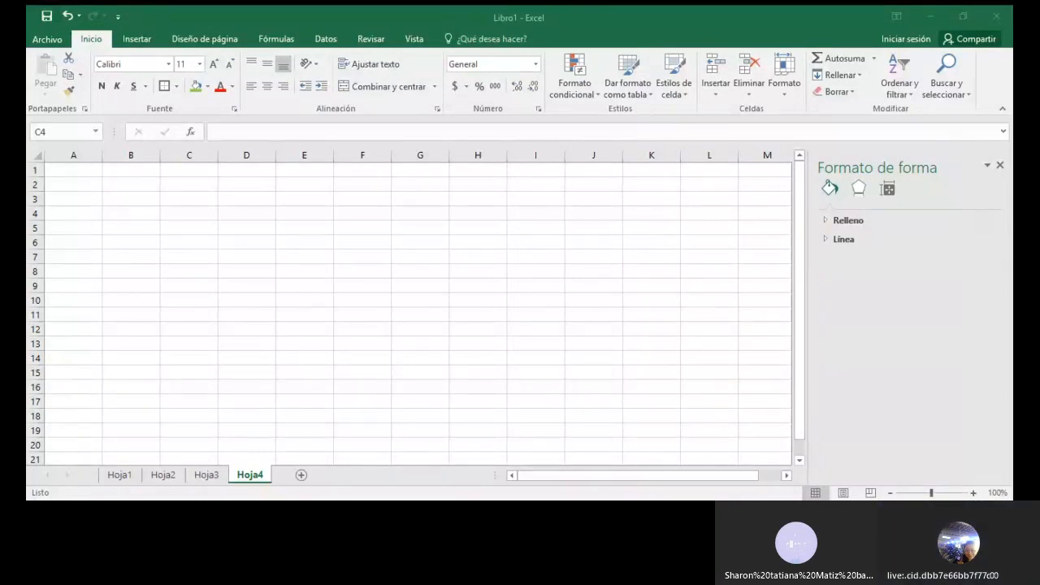
Enter the column headers REFERENCIA in cell C4 and CANTIDAD in cell D4 of sheet Hoja4
{"action": "left_click", "coordinate": [277, 457]}
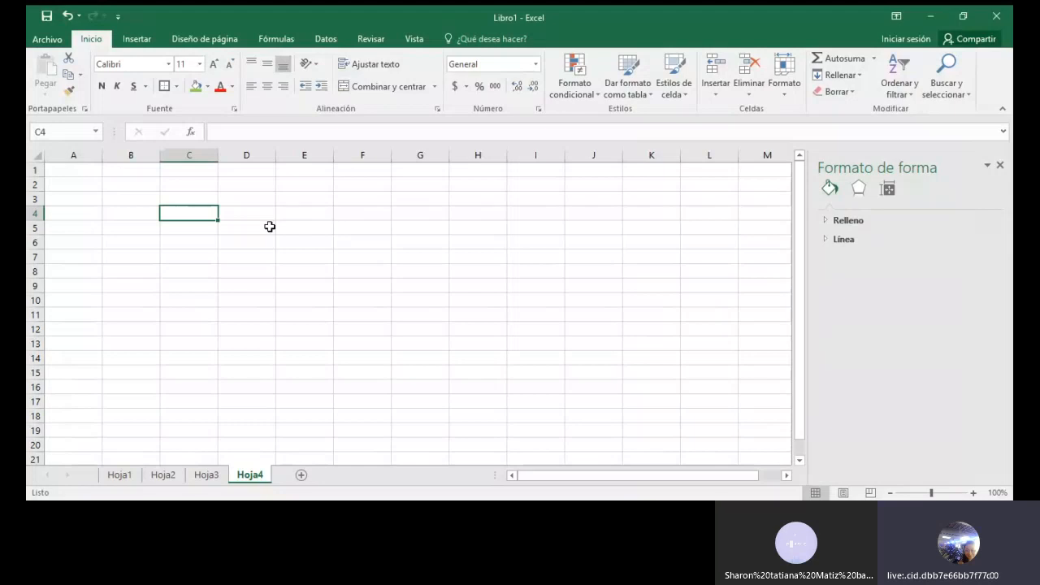
{"action": "type", "text": "REFERNCI"}
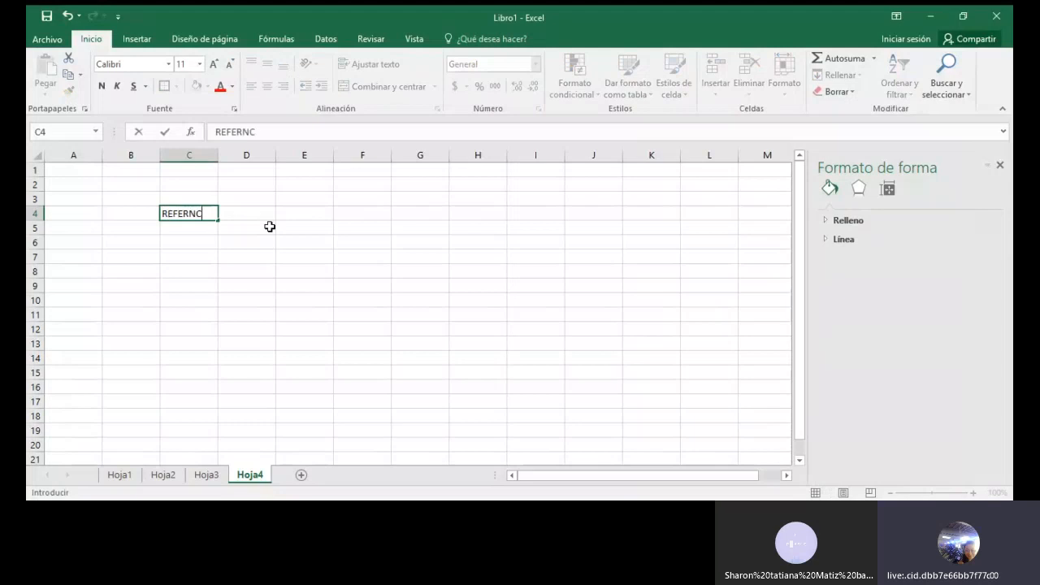
{"action": "key", "text": "BackSpace"}
{"action": "key", "text": "BackSpace"}
{"action": "key", "text": "BackSpace"}
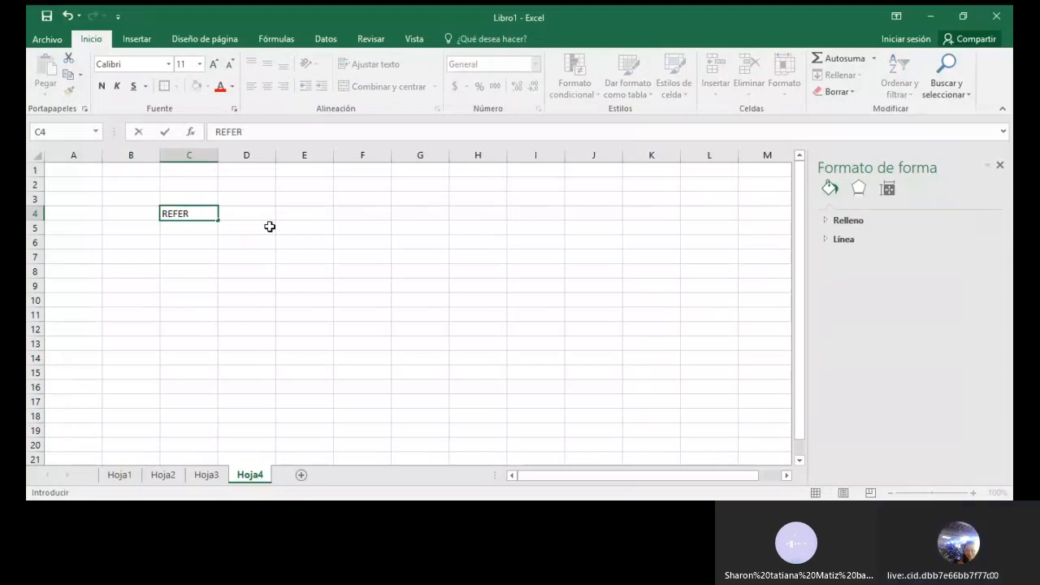
{"action": "type", "text": "ENCIA"}
{"action": "key", "text": "Tab"}
{"action": "type", "text": "CANM"}
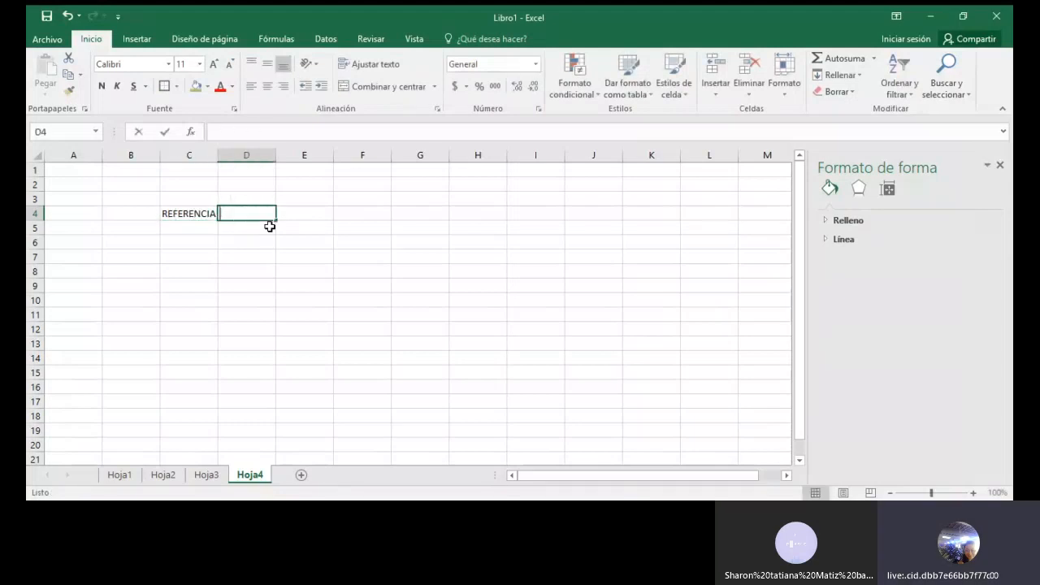
{"action": "type", "text": "TIDAD"}
{"action": "key", "text": "BackSpace"}
{"action": "key", "text": "BackSpace"}
{"action": "key", "text": "BackSpace"}
{"action": "key", "text": "BackSpace"}
{"action": "key", "text": "BackSpace"}
{"action": "key", "text": "BackSpace"}
{"action": "type", "text": "TIDAD"}
{"action": "key", "text": "Return"}
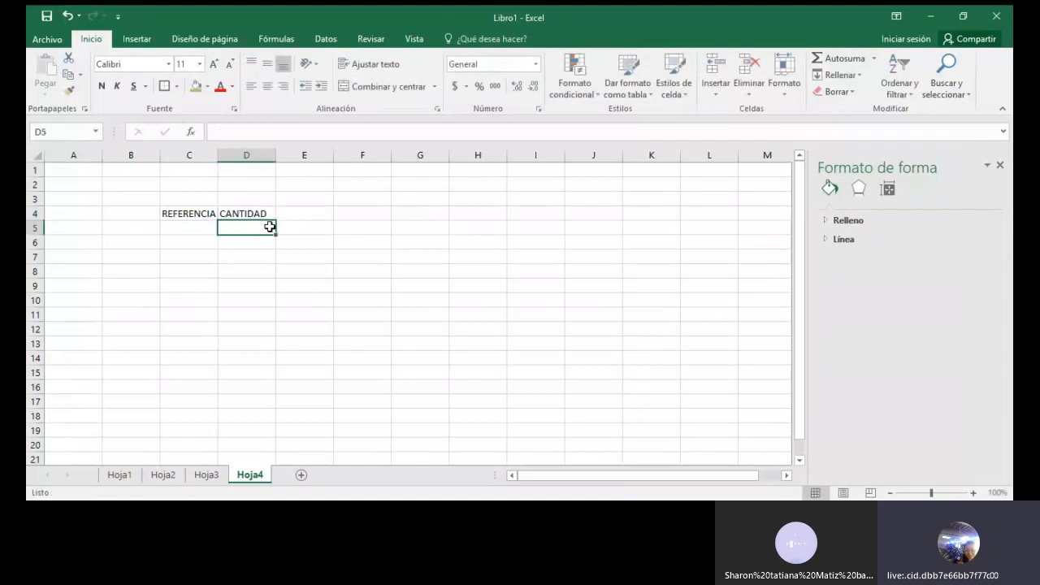
Fill cells C5 to C13 of the REFERENCIA column with the letters A through I, one per row
{"action": "left_click", "coordinate": [202, 226]}
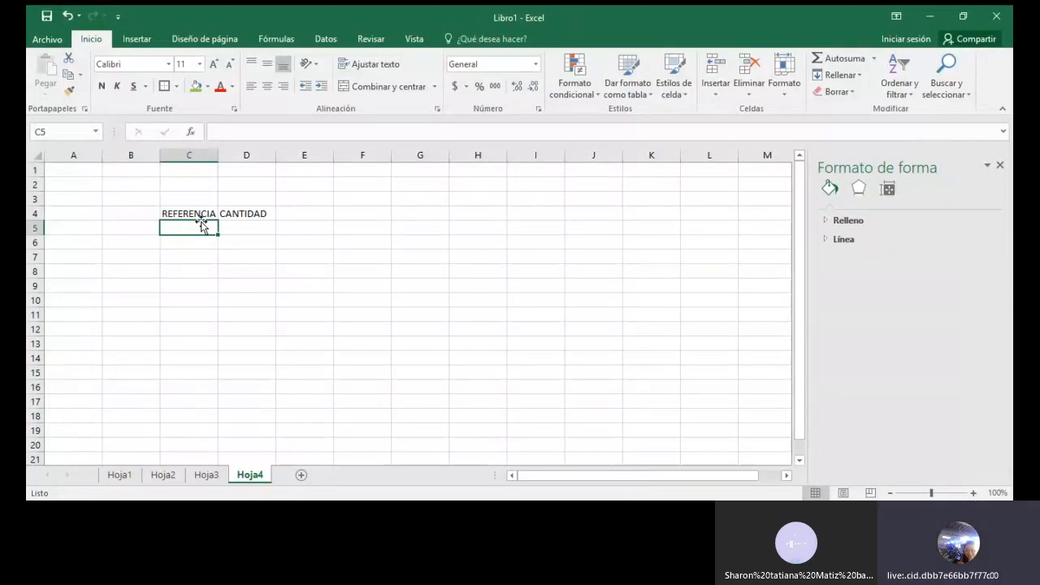
{"action": "type", "text": "A"}
{"action": "key", "text": "Return"}
{"action": "type", "text": "B"}
{"action": "key", "text": "Return"}
{"action": "type", "text": "C"}
{"action": "key", "text": "Return"}
{"action": "type", "text": "D"}
{"action": "key", "text": "Return"}
{"action": "type", "text": "E"}
{"action": "key", "text": "Return"}
{"action": "type", "text": "F"}
{"action": "key", "text": "Return"}
{"action": "type", "text": "G"}
{"action": "key", "text": "Return"}
{"action": "type", "text": "H"}
{"action": "key", "text": "Return"}
{"action": "type", "text": "I"}
Enter the quantities 4200, 3500, 2200, 1100, 3300 and 2700 for references A to F in D5:D10
{"action": "left_click", "coordinate": [255, 227]}
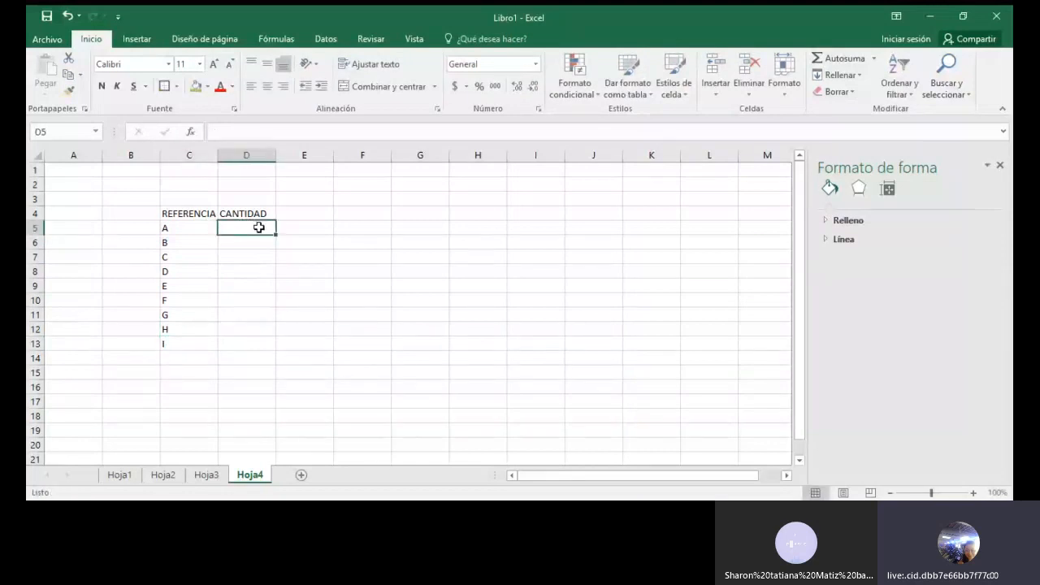
{"action": "type", "text": "4200"}
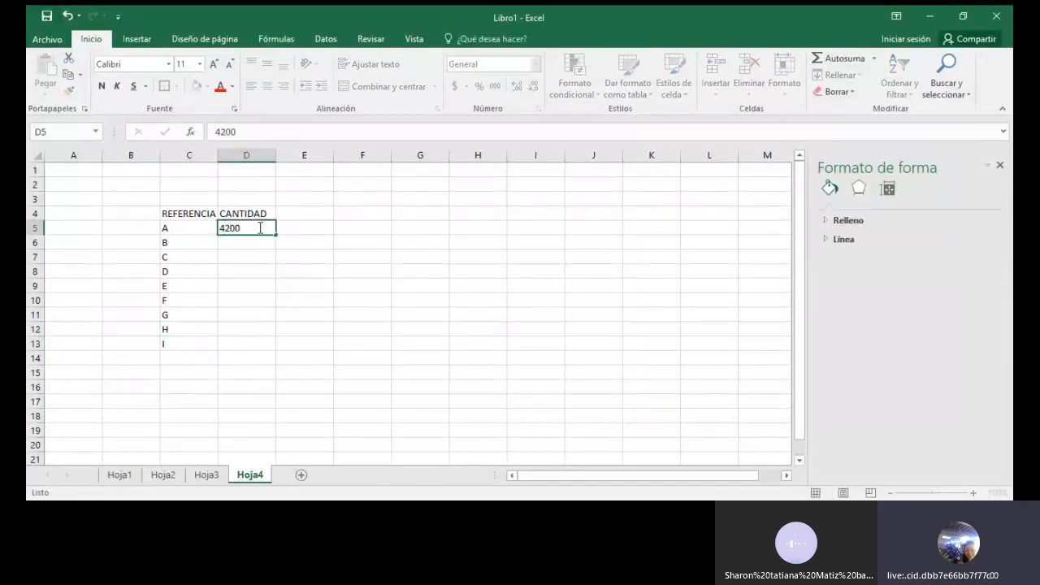
{"action": "key", "text": "Return"}
{"action": "type", "text": "3500"}
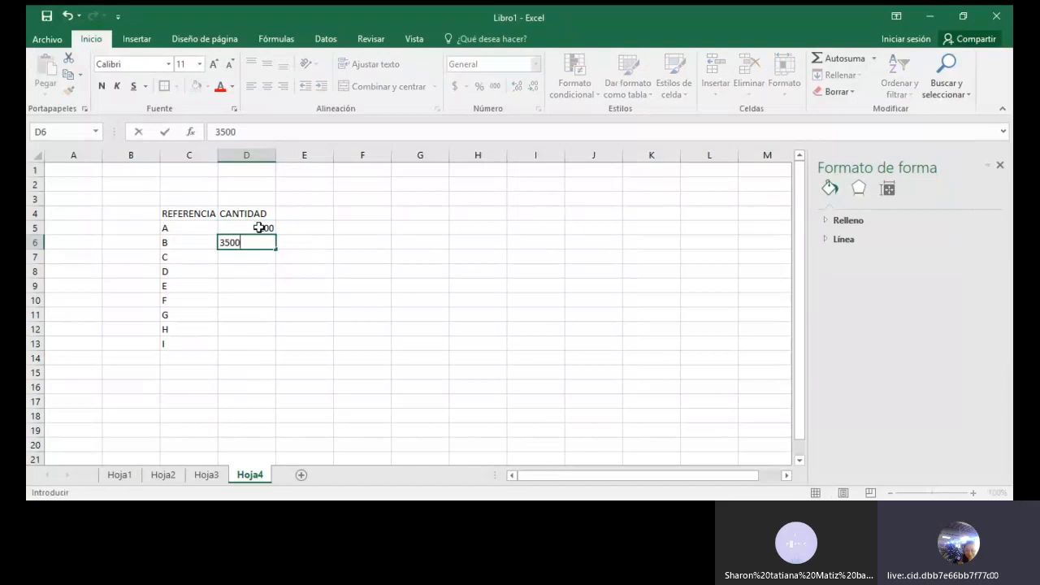
{"action": "key", "text": "Return"}
{"action": "type", "text": "2200"}
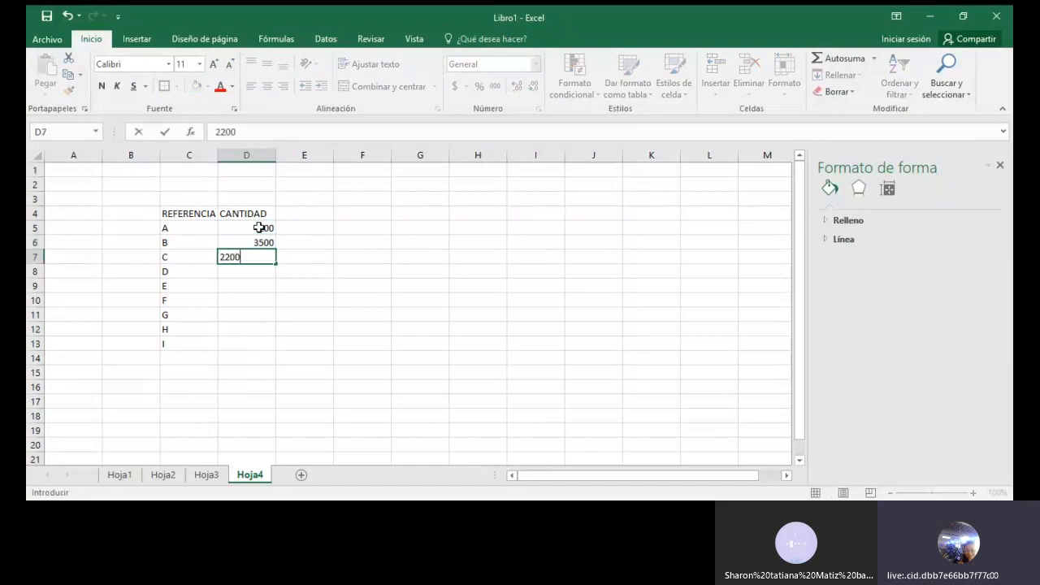
{"action": "key", "text": "Return"}
{"action": "type", "text": "1100"}
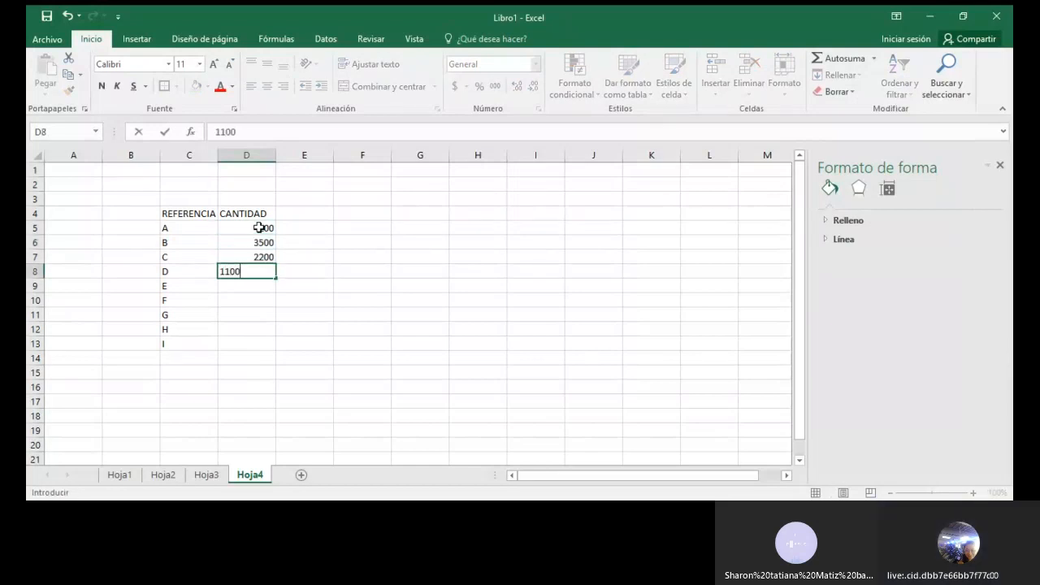
{"action": "key", "text": "Return"}
{"action": "type", "text": "3300"}
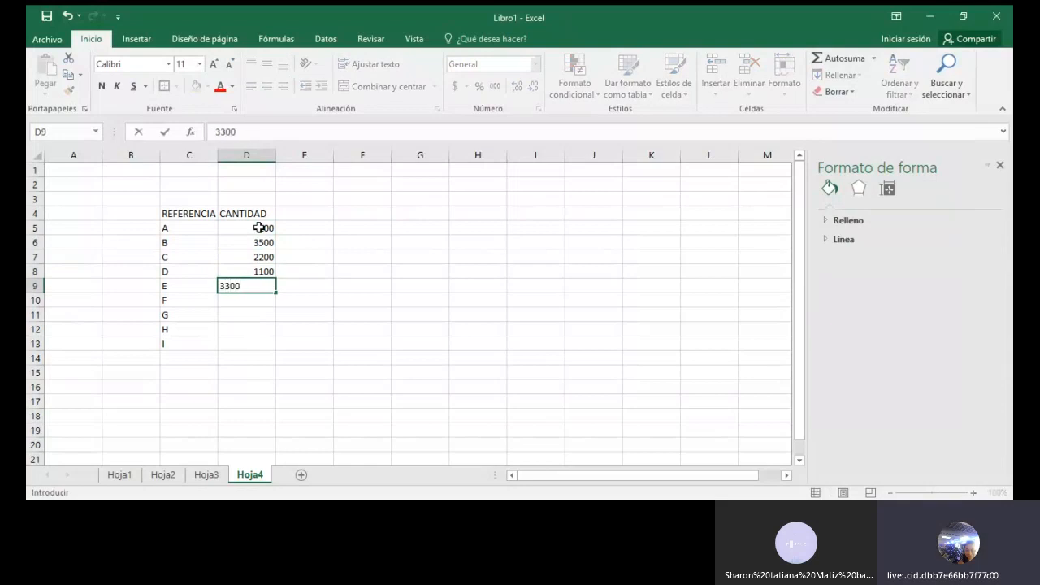
{"action": "key", "text": "Return"}
{"action": "type", "text": "27"}
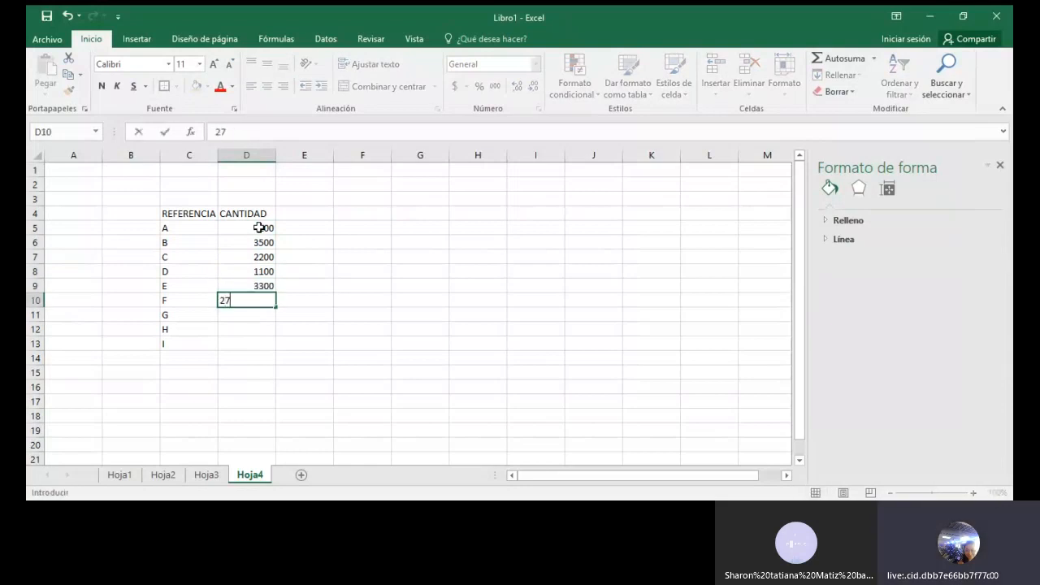
{"action": "type", "text": "00"}
{"action": "key", "text": "Return"}
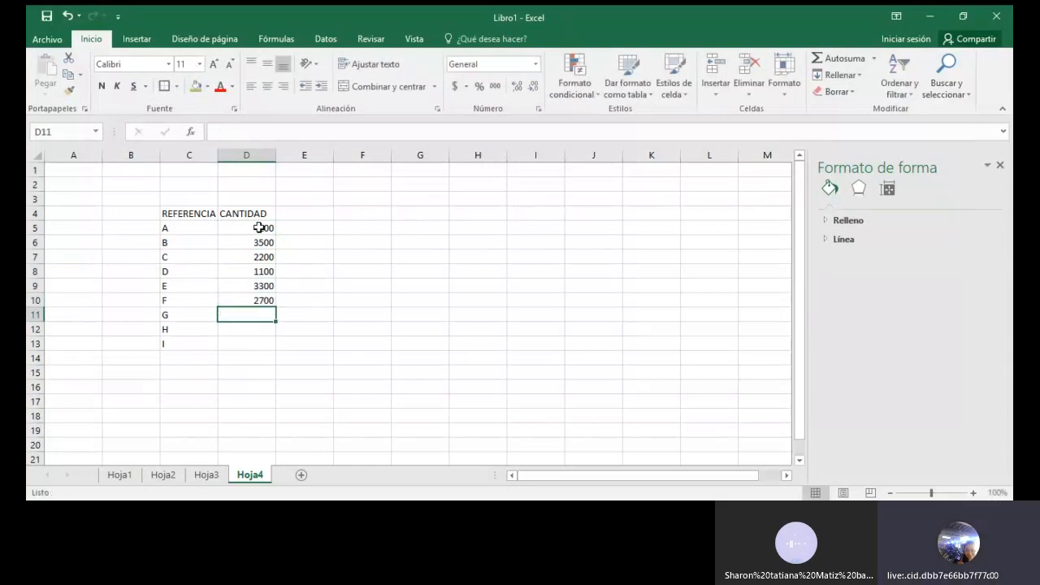
Enter the quantities 1059, 900 and 3256 for references G, H and I in D11:D13
{"action": "type", "text": "106"}
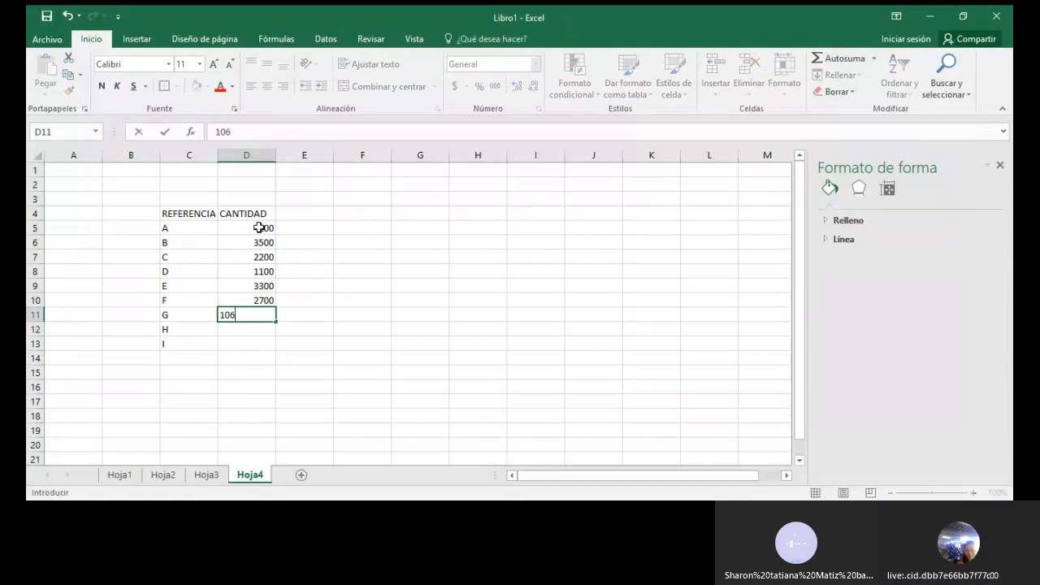
{"action": "key", "text": "BackSpace"}
{"action": "type", "text": "59"}
{"action": "key", "text": "Return"}
{"action": "type", "text": "900"}
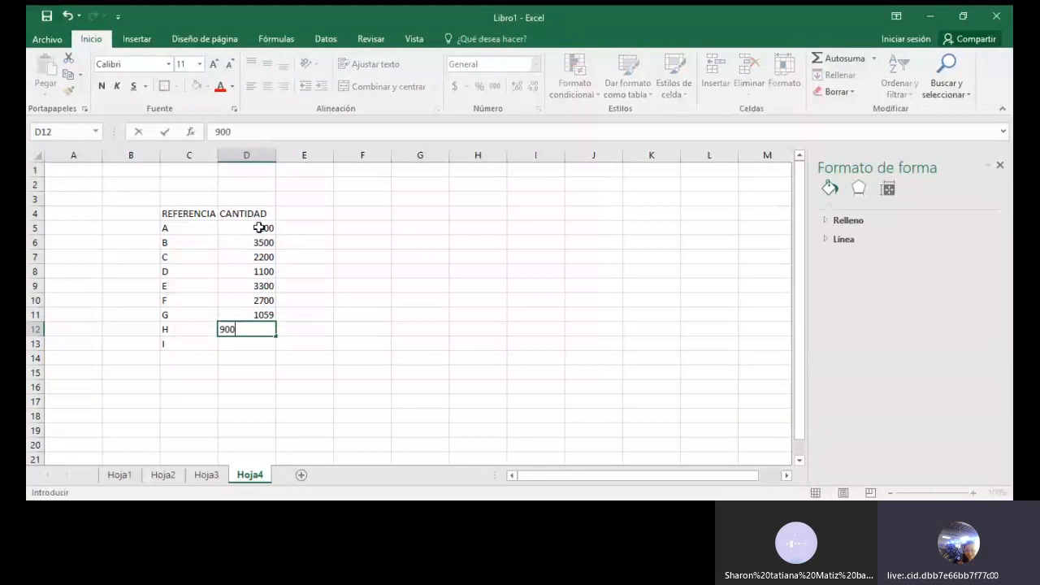
{"action": "key", "text": "Return"}
{"action": "type", "text": "3256"}
{"action": "key", "text": "Return"}
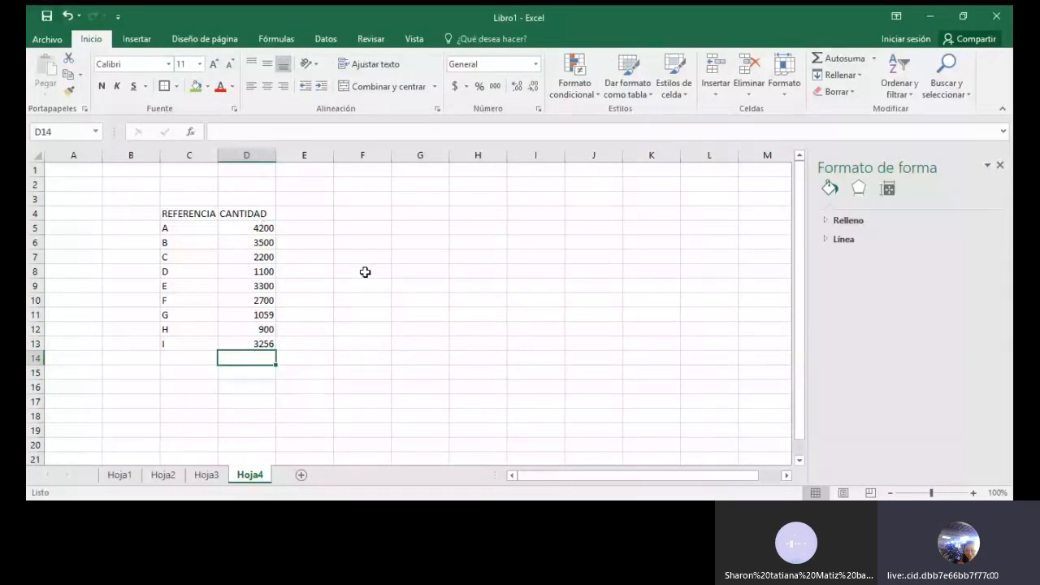
Sort the quantities in D5:D13 from largest to smallest, expanding the selection to include the references
{"action": "left_click_drag", "start_coordinate": [240, 227], "coordinate": [260, 342]}
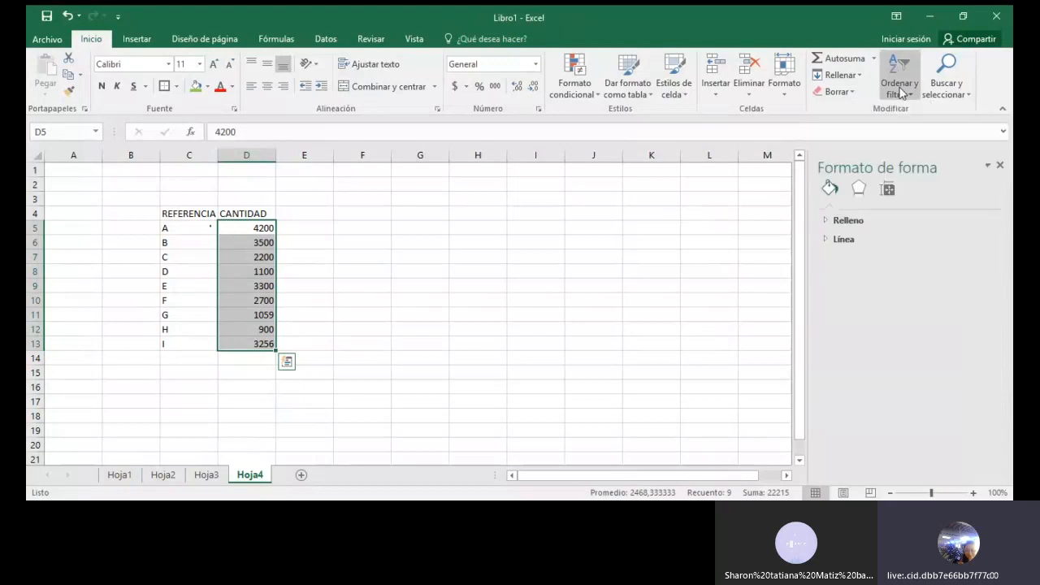
{"action": "left_click", "coordinate": [901, 91]}
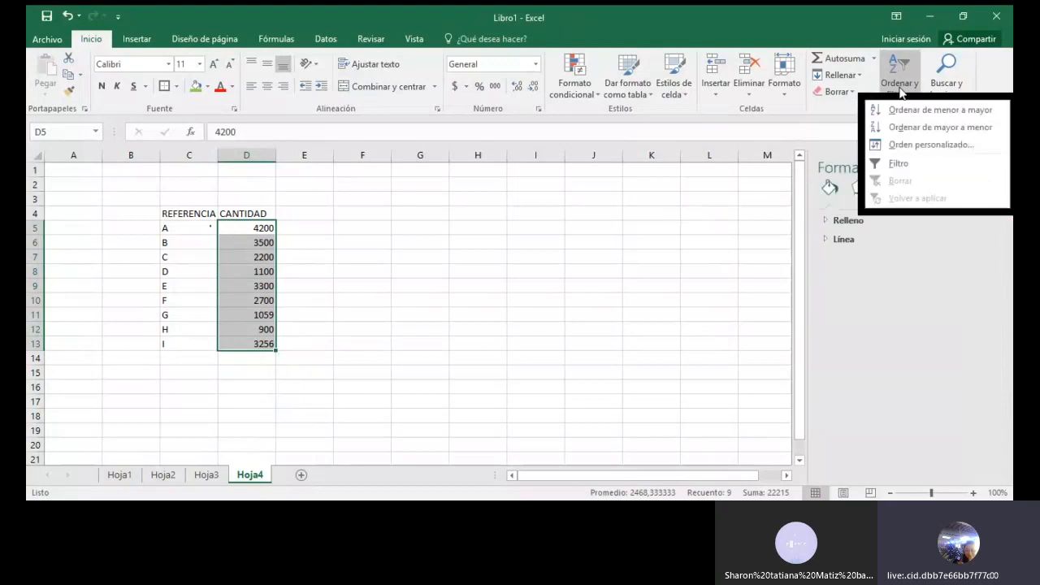
{"action": "left_click", "coordinate": [917, 128]}
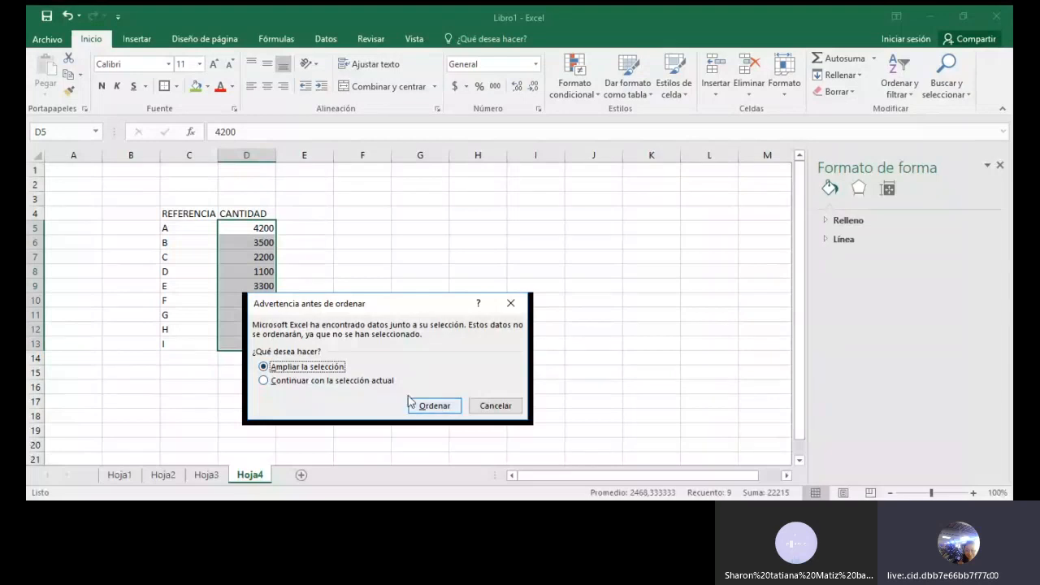
{"action": "left_click", "coordinate": [433, 405]}
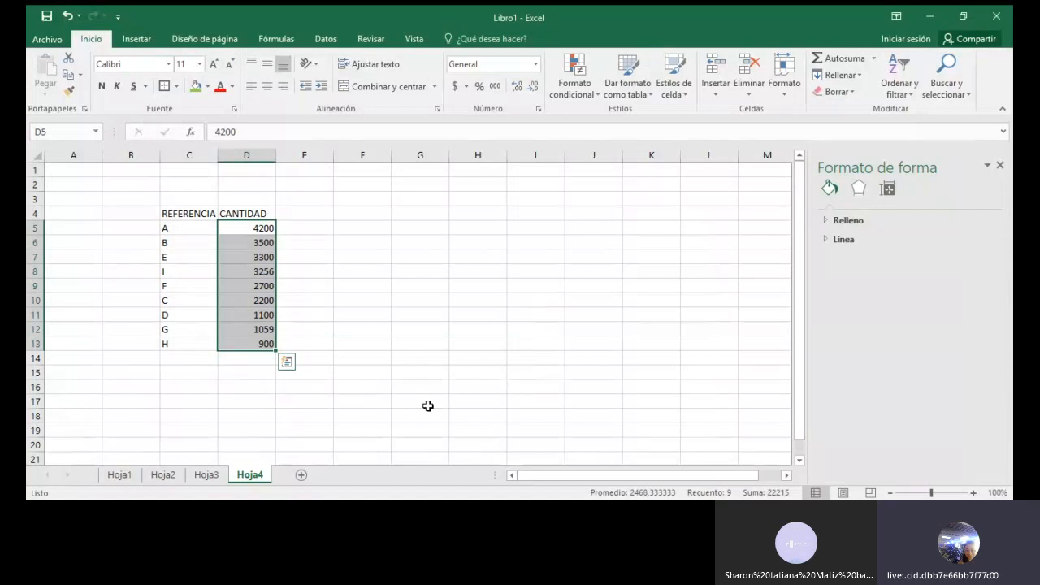
Add the column header FRECUENCIA in cell E4, beside CANTIDAD
{"action": "left_click", "coordinate": [309, 212]}
{"action": "type", "text": "FRE"}
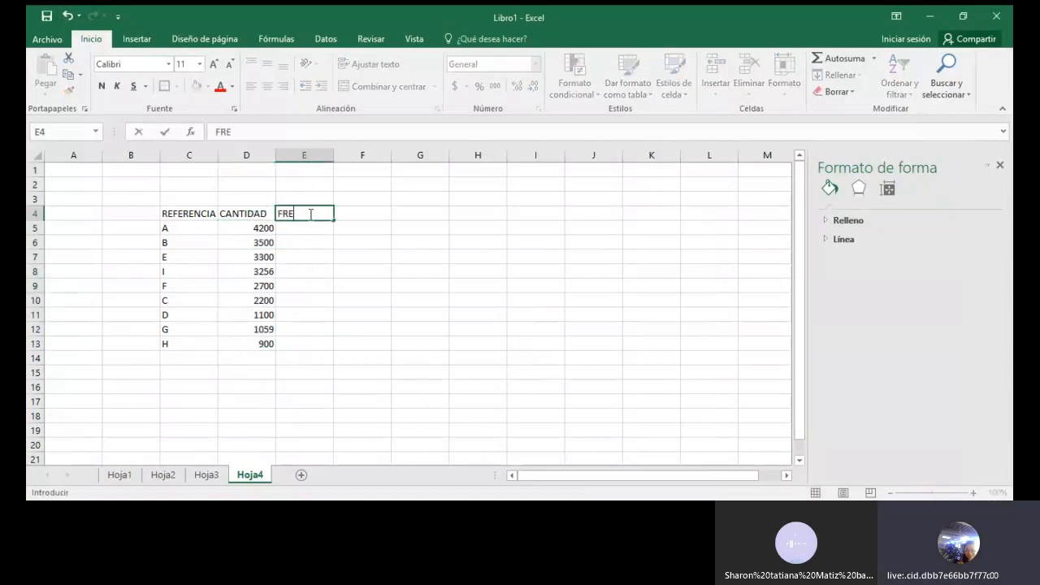
{"action": "type", "text": "CUENCIA"}
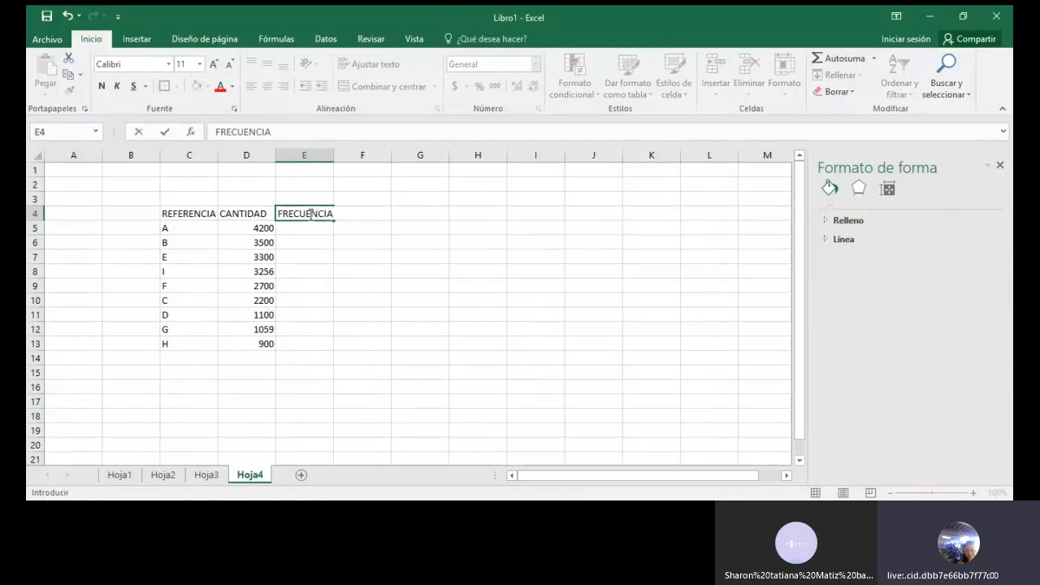
{"action": "key", "text": "Return"}
{"action": "key", "text": "Return"}
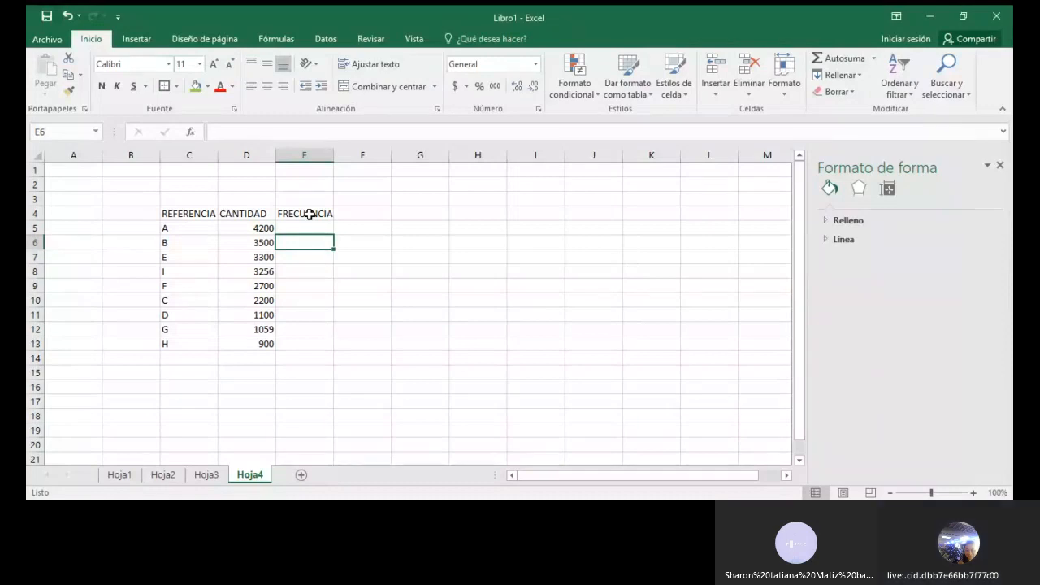
Fill cell D14, below the last quantity, with the standard red colour
{"action": "left_click", "coordinate": [254, 360]}
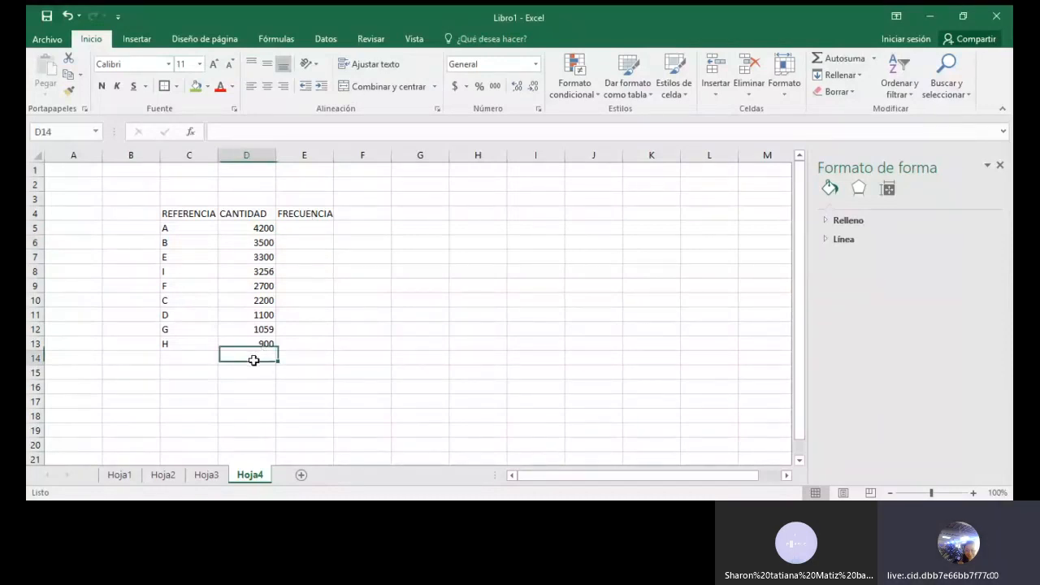
{"action": "left_click", "coordinate": [209, 86]}
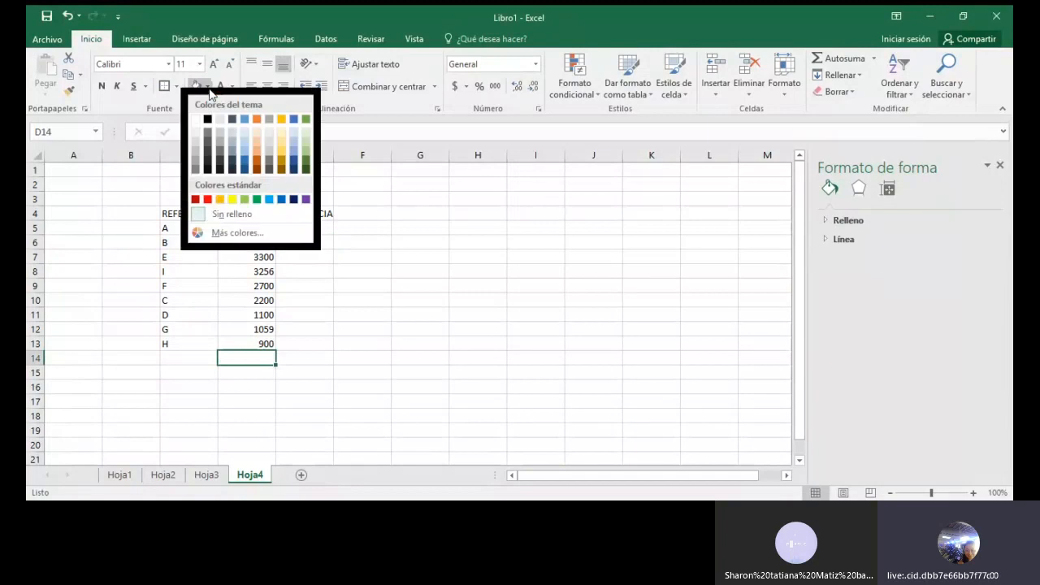
{"action": "left_click", "coordinate": [207, 199]}
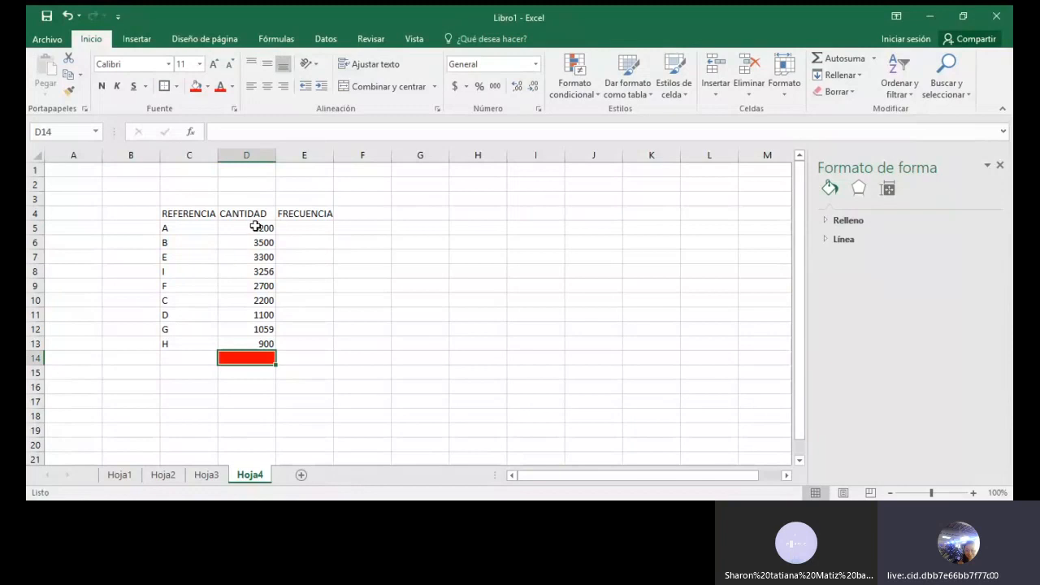
Total the quantities in D5:D13 with AutoSum into the red cell D14 and check its formula
{"action": "left_click_drag", "start_coordinate": [256, 227], "coordinate": [265, 339]}
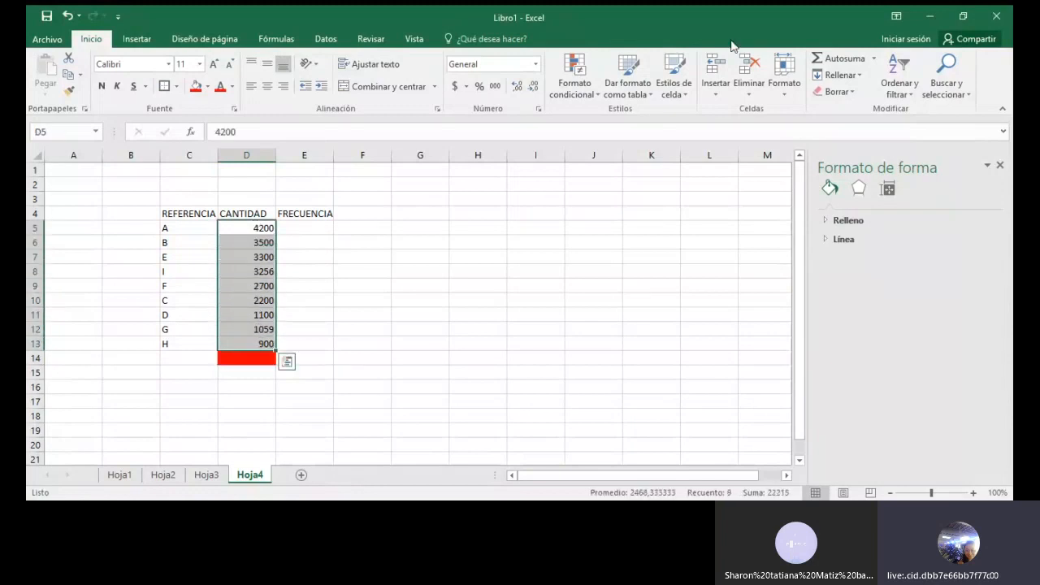
{"action": "left_click", "coordinate": [844, 58]}
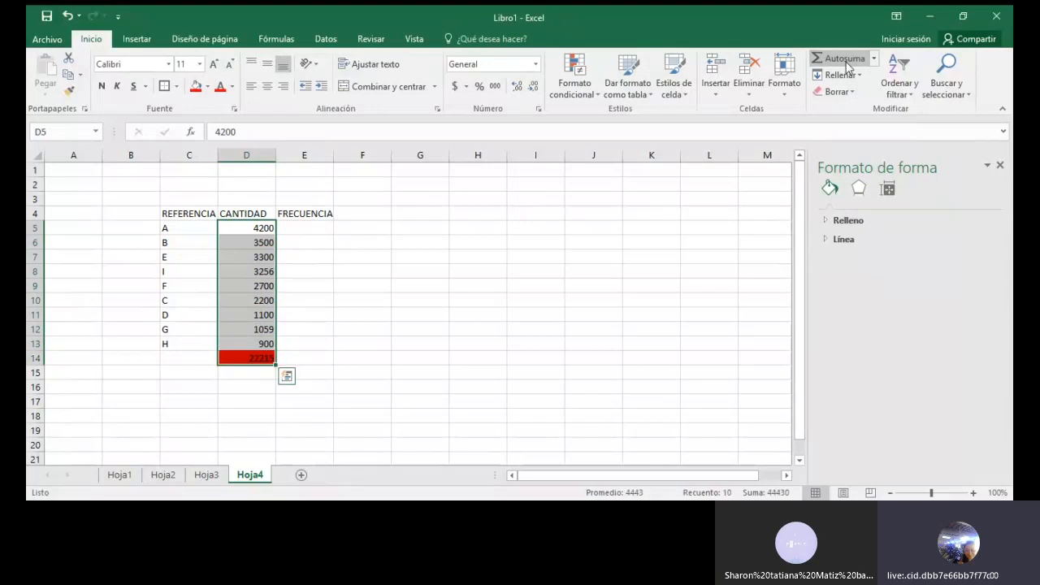
{"action": "left_click", "coordinate": [260, 385]}
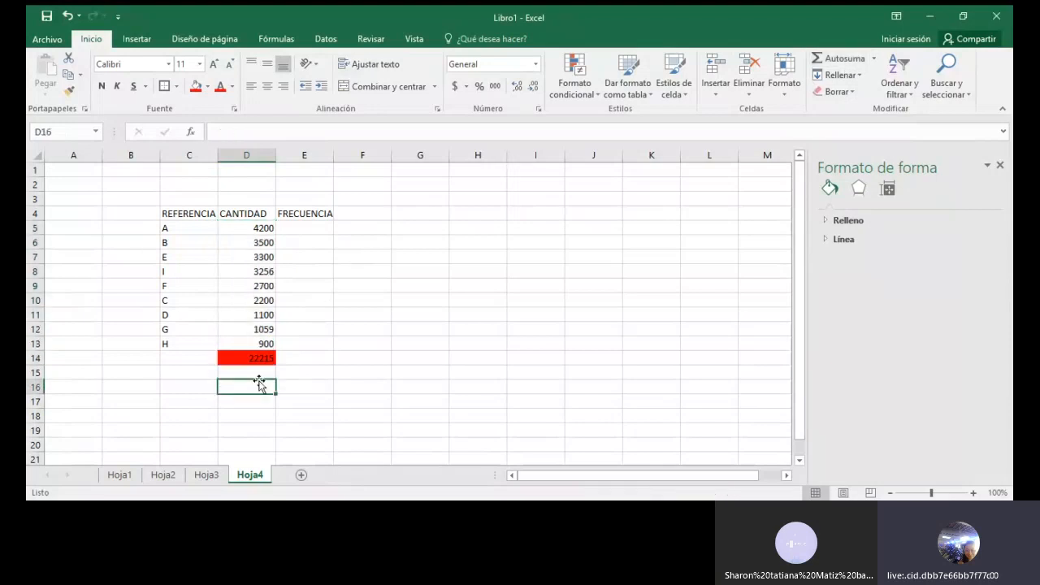
{"action": "left_click", "coordinate": [245, 356]}
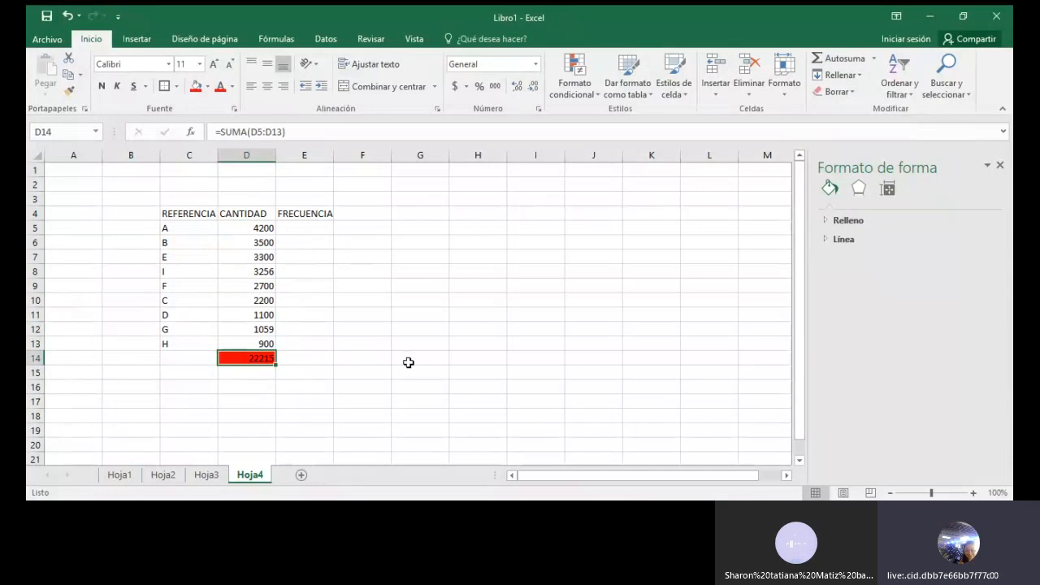
Calculate the first reference's frequency in E5 with the formula +D5/D14
{"action": "left_click", "coordinate": [307, 231]}
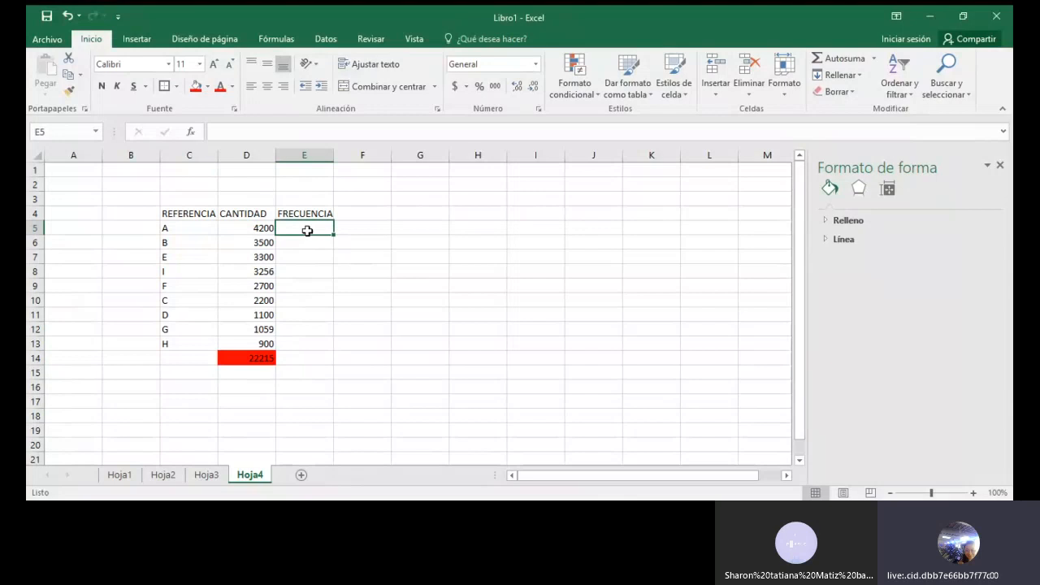
{"action": "type", "text": "+"}
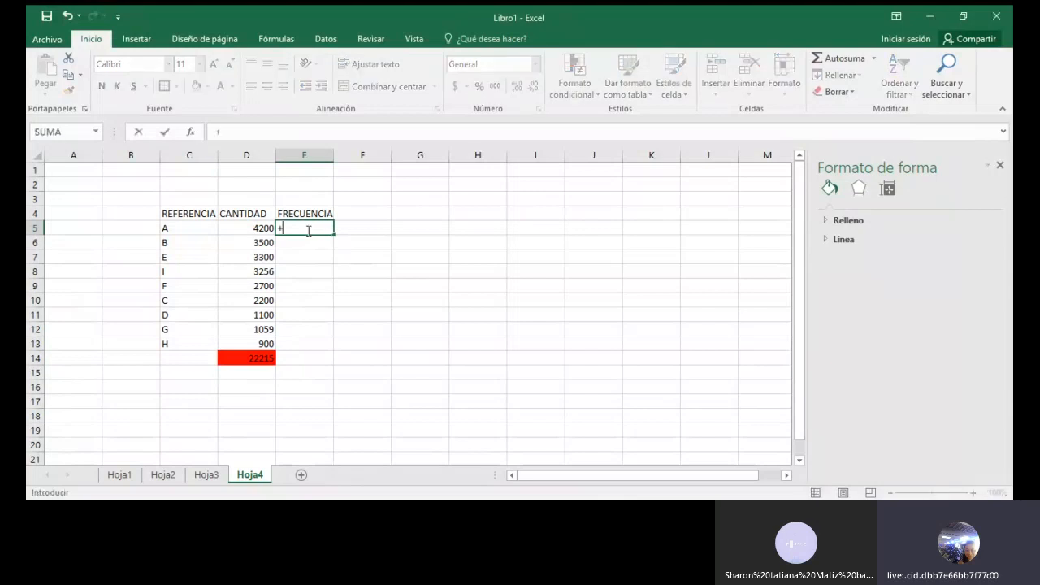
{"action": "left_click", "coordinate": [231, 230]}
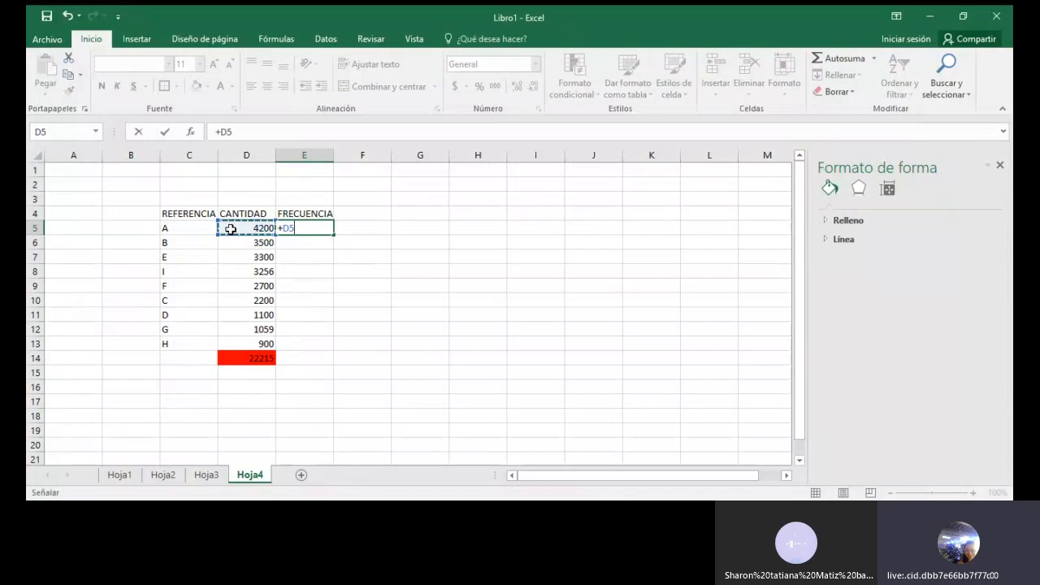
{"action": "type", "text": "/"}
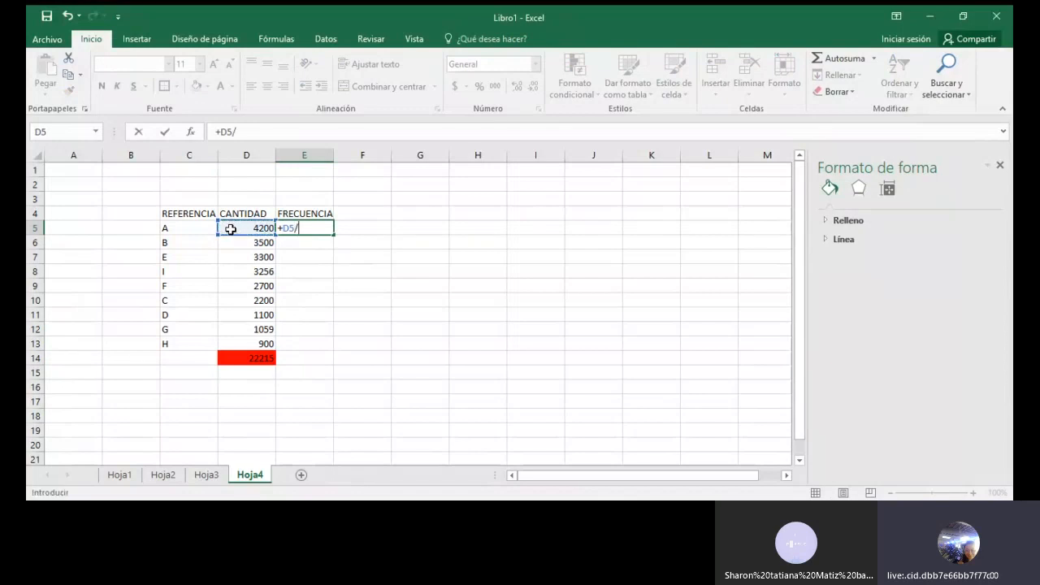
{"action": "left_click", "coordinate": [243, 357]}
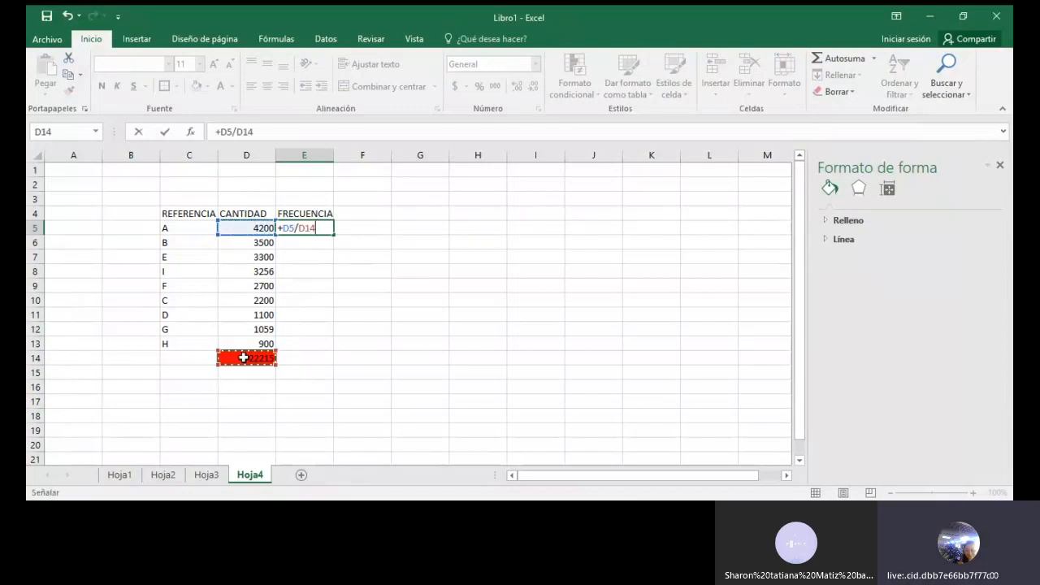
{"action": "key", "text": "Return"}
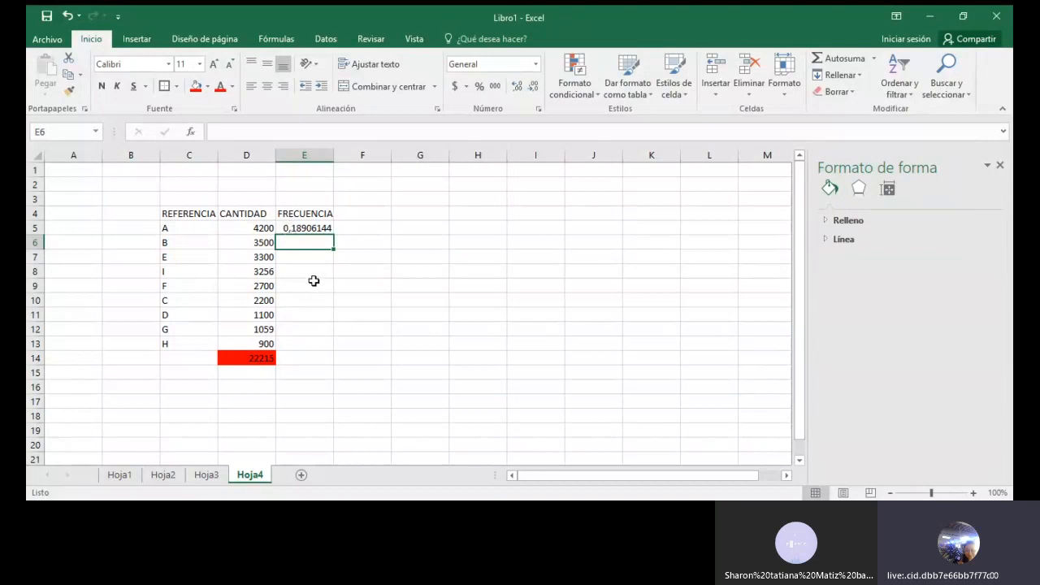
Make the total's reference absolute in the E5 formula, so that it divides by $D$14
{"action": "left_click", "coordinate": [288, 228]}
{"action": "double_click", "coordinate": [286, 228]}
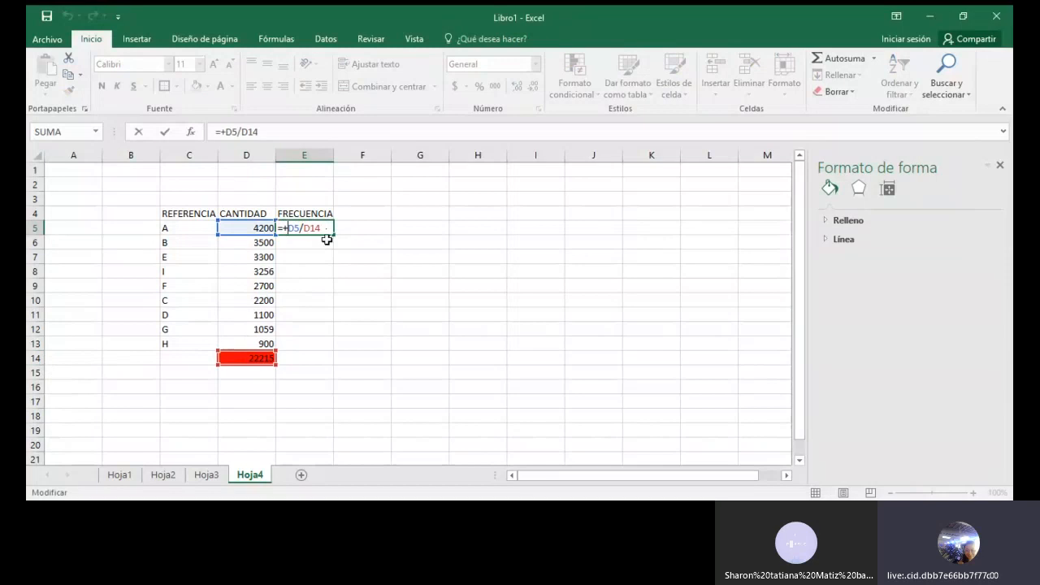
{"action": "left_click_drag", "start_coordinate": [304, 228], "coordinate": [323, 228]}
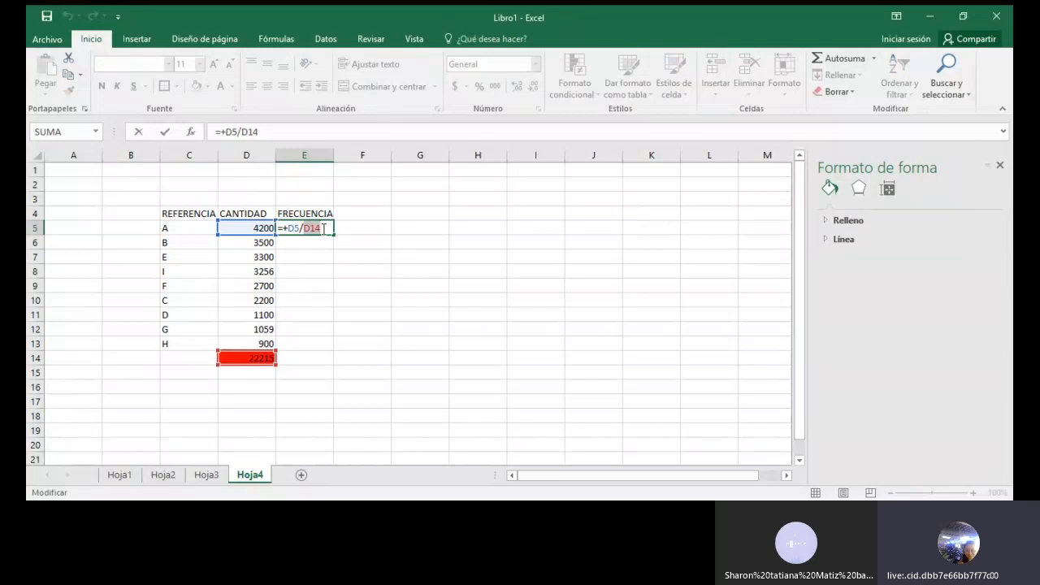
{"action": "key", "text": "F4"}
{"action": "key", "text": "Return"}
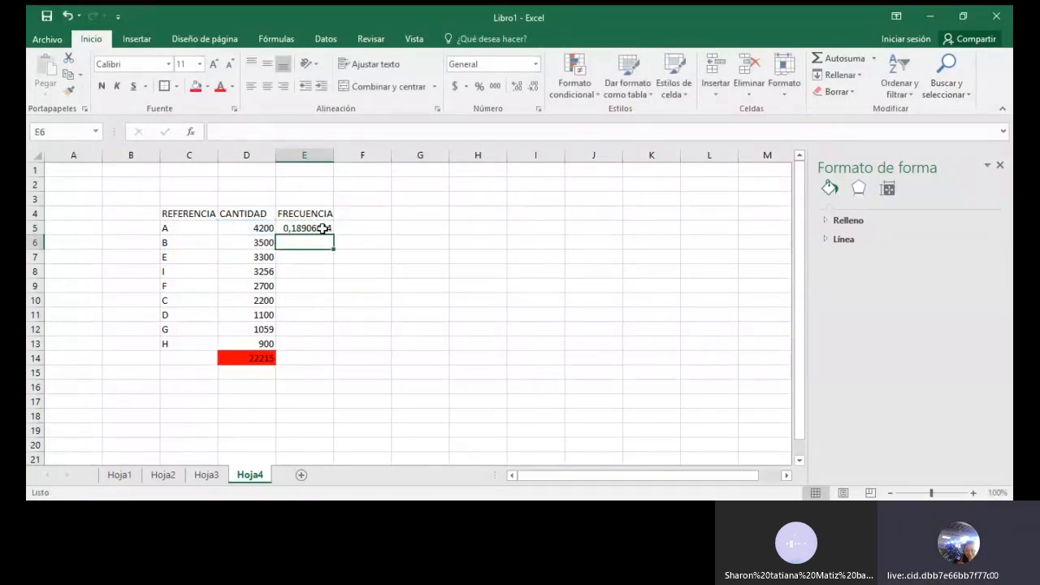
Fill the frequency formula from E5 down to E13
{"action": "left_click", "coordinate": [323, 228]}
{"action": "left_click_drag", "start_coordinate": [332, 234], "coordinate": [311, 348]}
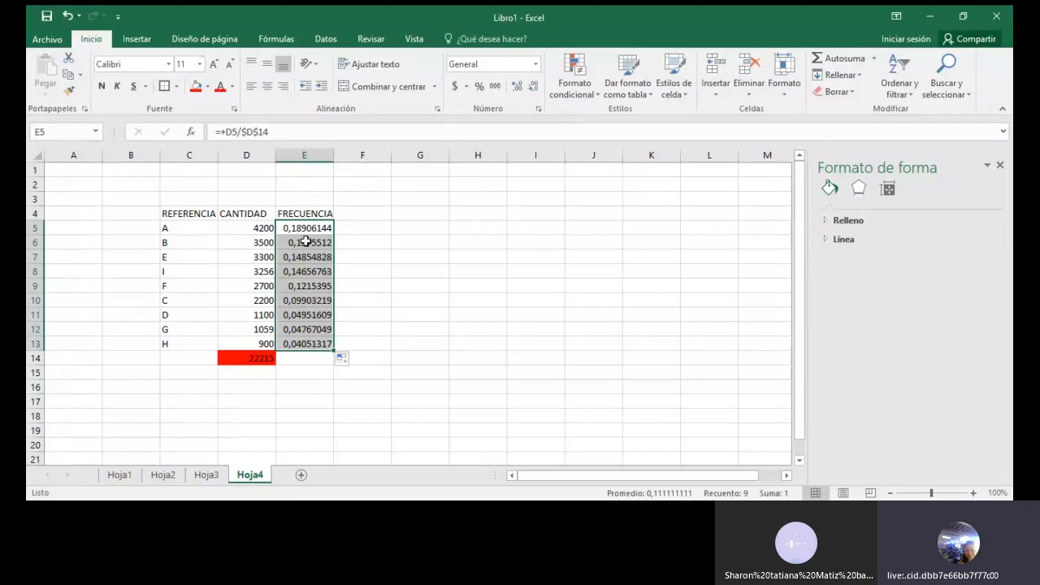
{"action": "left_click", "coordinate": [460, 318]}
Reduce the frequencies in E5:E13 to two decimals and apply the percentage style to them
{"action": "left_click_drag", "start_coordinate": [299, 229], "coordinate": [306, 344]}
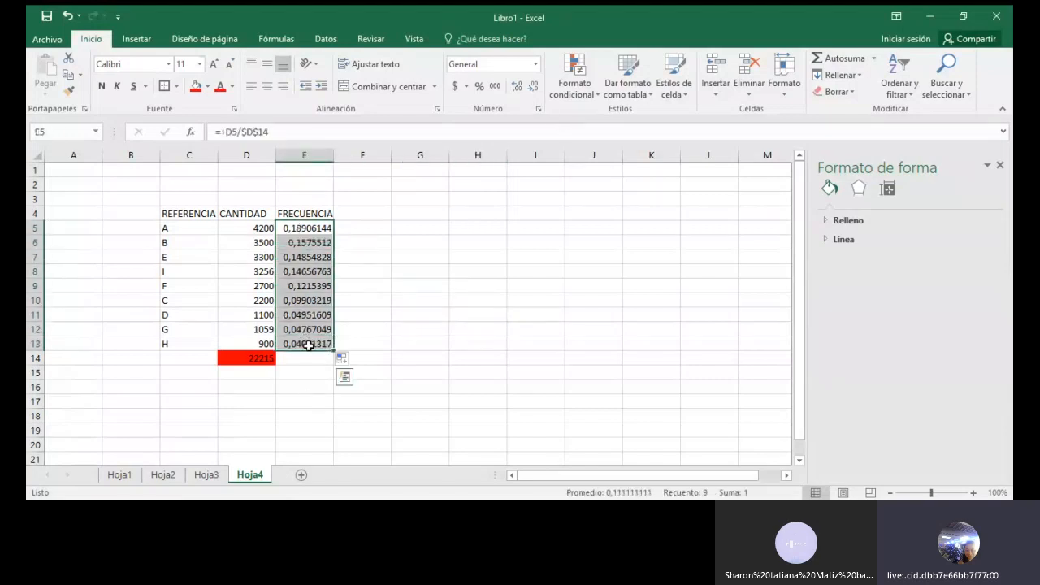
{"action": "left_click", "coordinate": [532, 88]}
{"action": "left_click", "coordinate": [532, 88]}
{"action": "left_click", "coordinate": [532, 89]}
{"action": "left_click", "coordinate": [532, 88]}
{"action": "left_click", "coordinate": [533, 89]}
{"action": "left_click", "coordinate": [533, 89]}
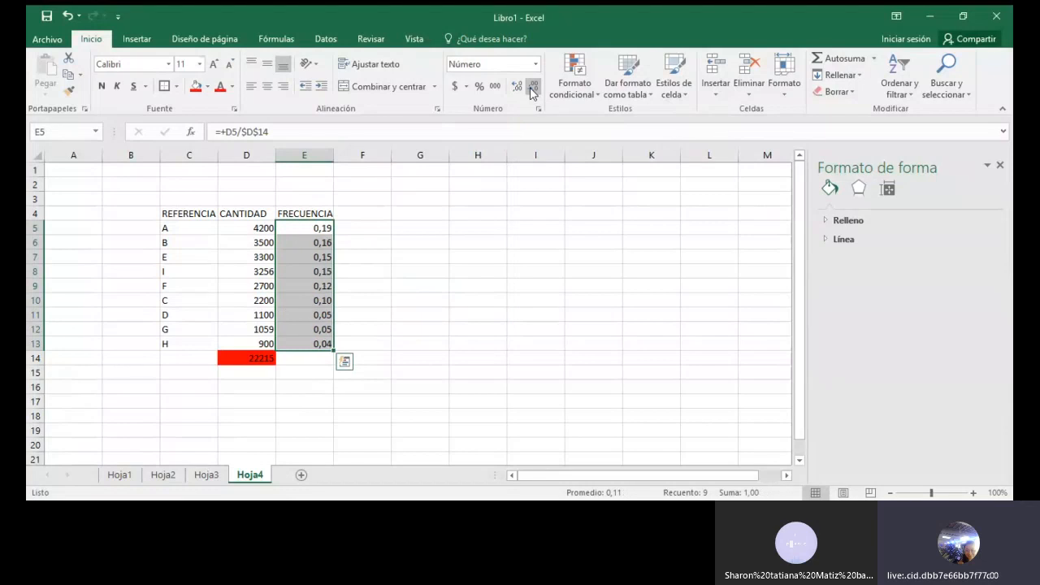
{"action": "left_click", "coordinate": [479, 86]}
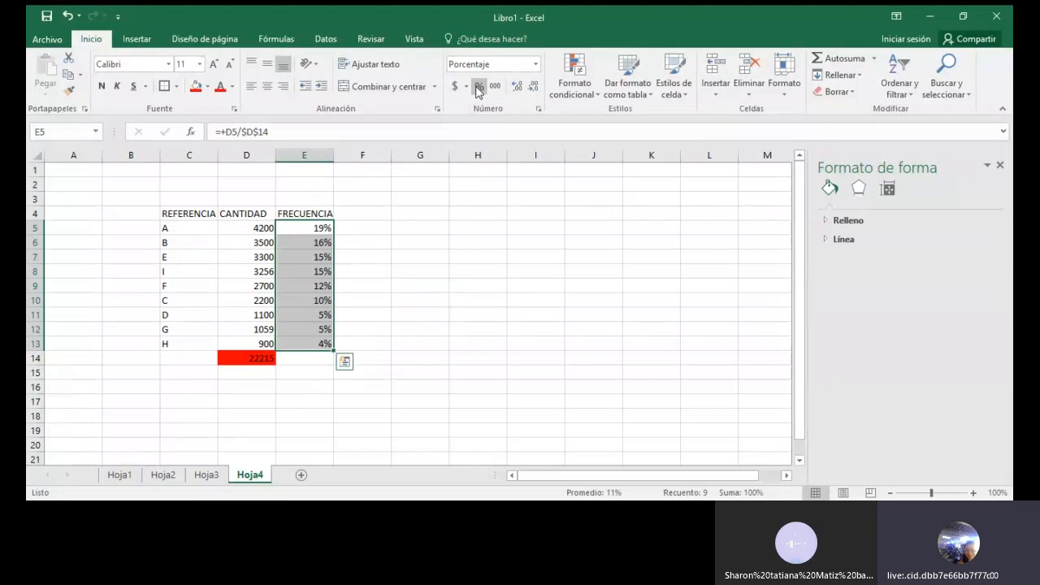
Add the column header FRECUENCIA ACUMULADA in cell F4, beside FRECUENCIA
{"action": "left_click", "coordinate": [362, 212]}
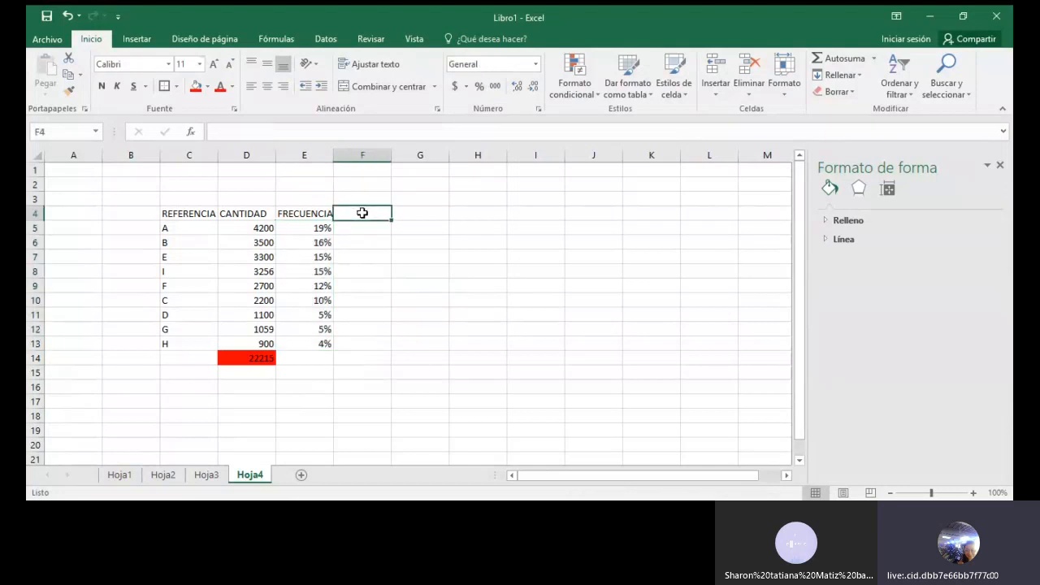
{"action": "type", "text": "FRECUENCIA ACUMULADA"}
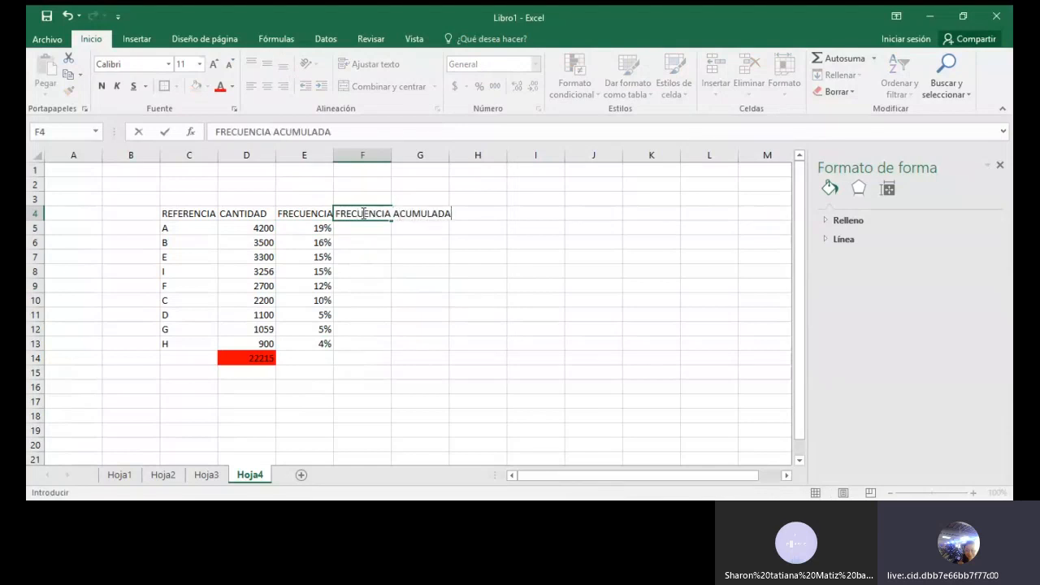
{"action": "left_click", "coordinate": [436, 283]}
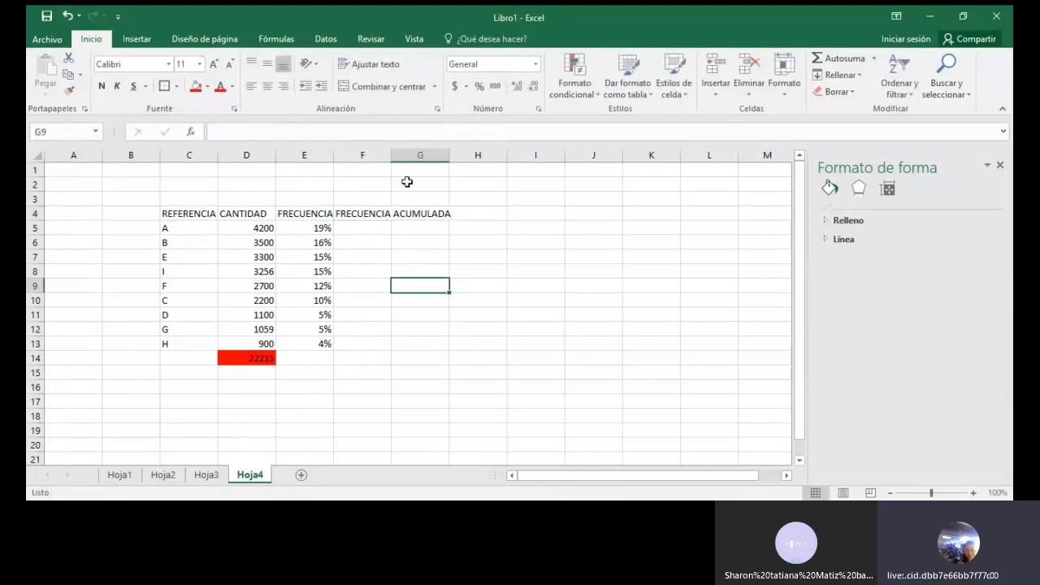
Widen column F slightly, make row 4 taller and wrap the text of the header in F4
{"action": "left_click", "coordinate": [370, 210]}
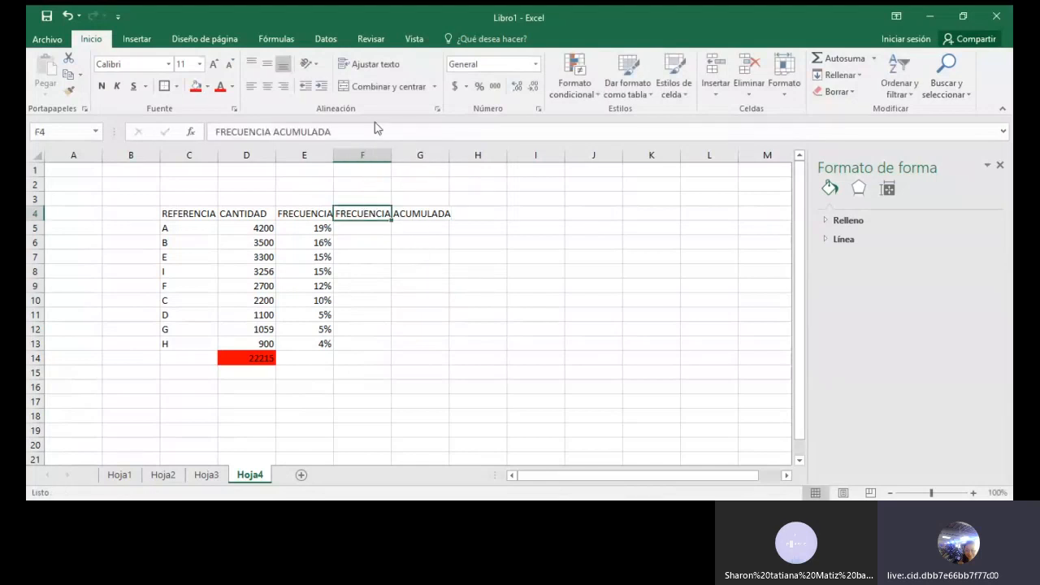
{"action": "left_click_drag", "start_coordinate": [389, 157], "coordinate": [395, 157]}
{"action": "left_click_drag", "start_coordinate": [39, 220], "coordinate": [39, 237]}
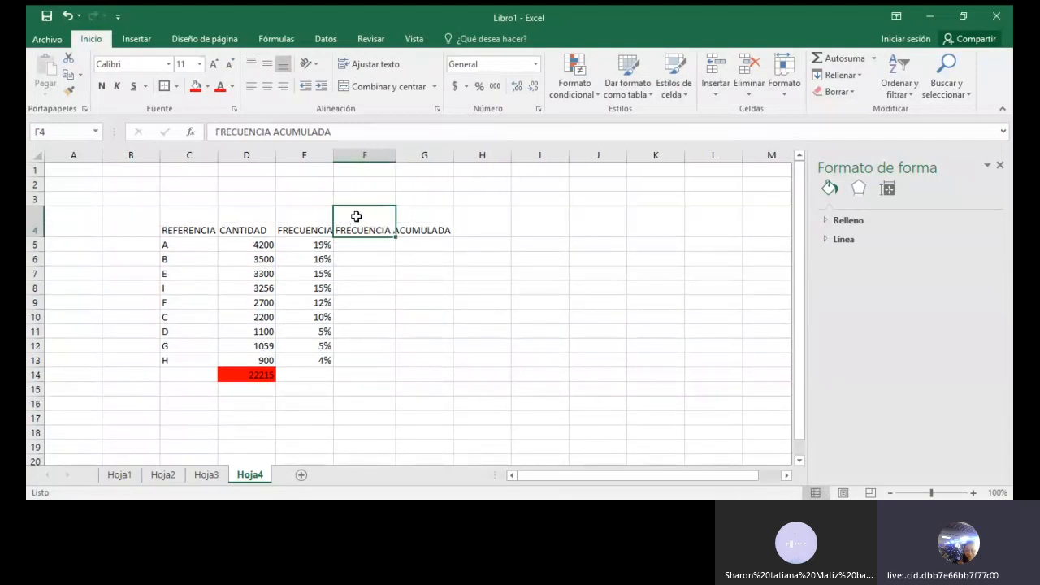
{"action": "left_click", "coordinate": [383, 64]}
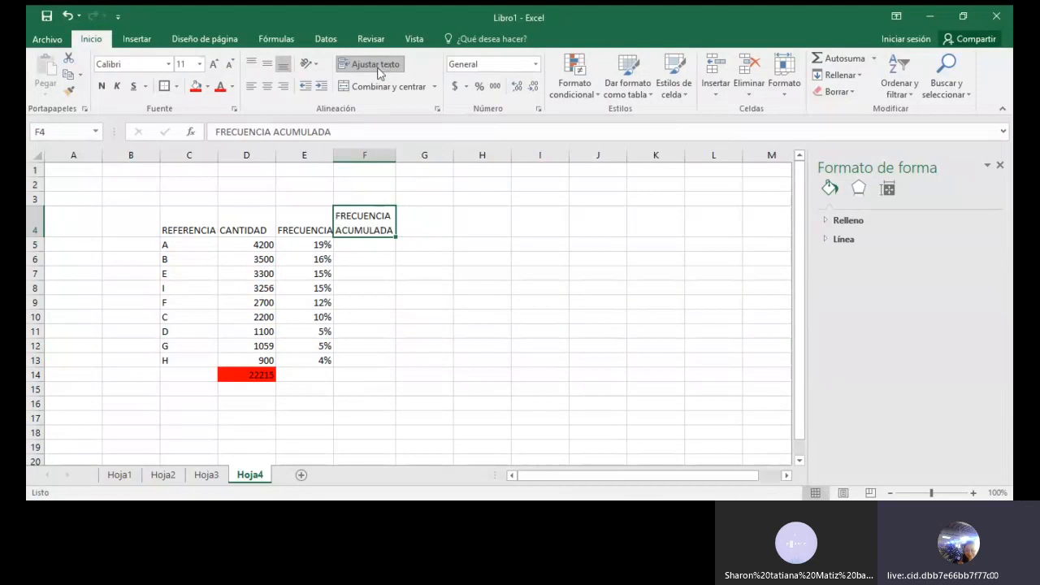
{"action": "left_click", "coordinate": [468, 263]}
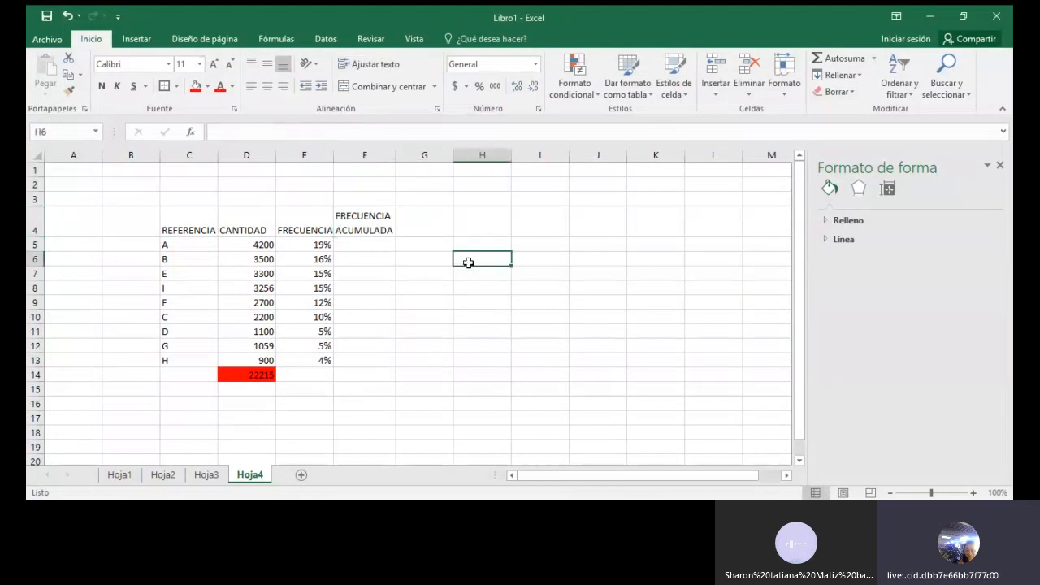
Start the cumulative frequency in F5 with the formula +E5
{"action": "left_click", "coordinate": [373, 245]}
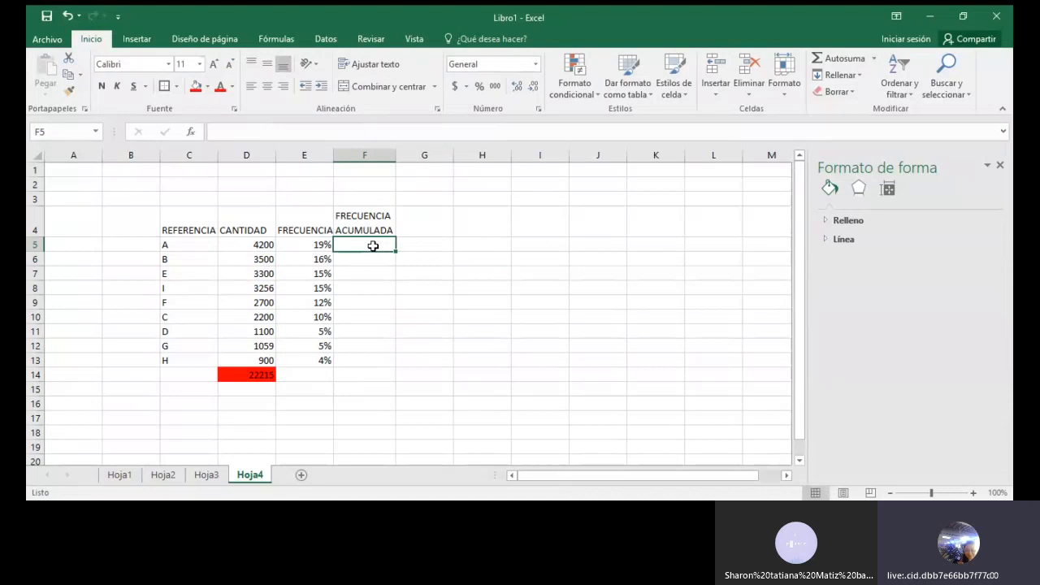
{"action": "type", "text": "+"}
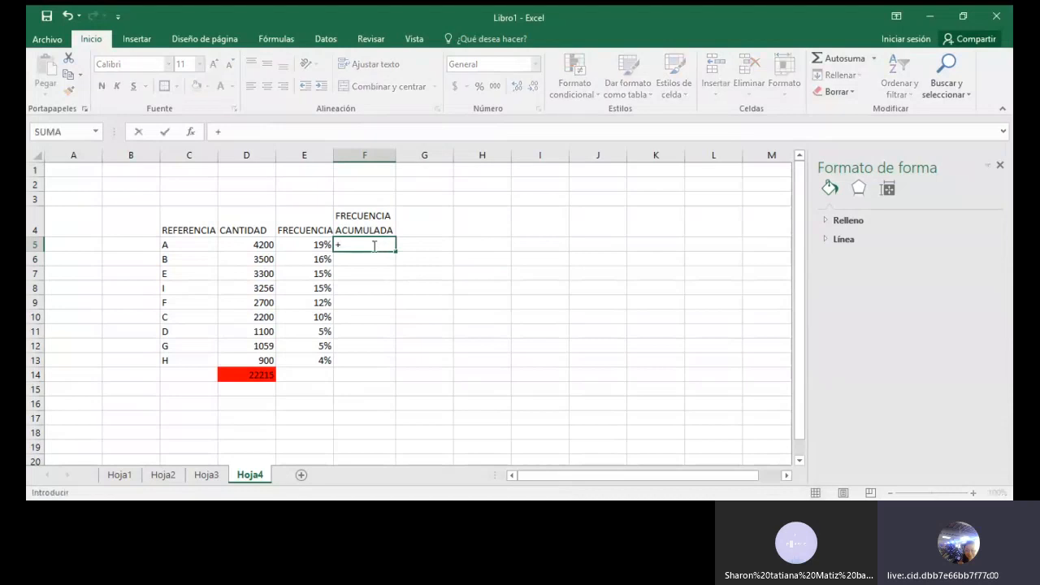
{"action": "left_click", "coordinate": [297, 246]}
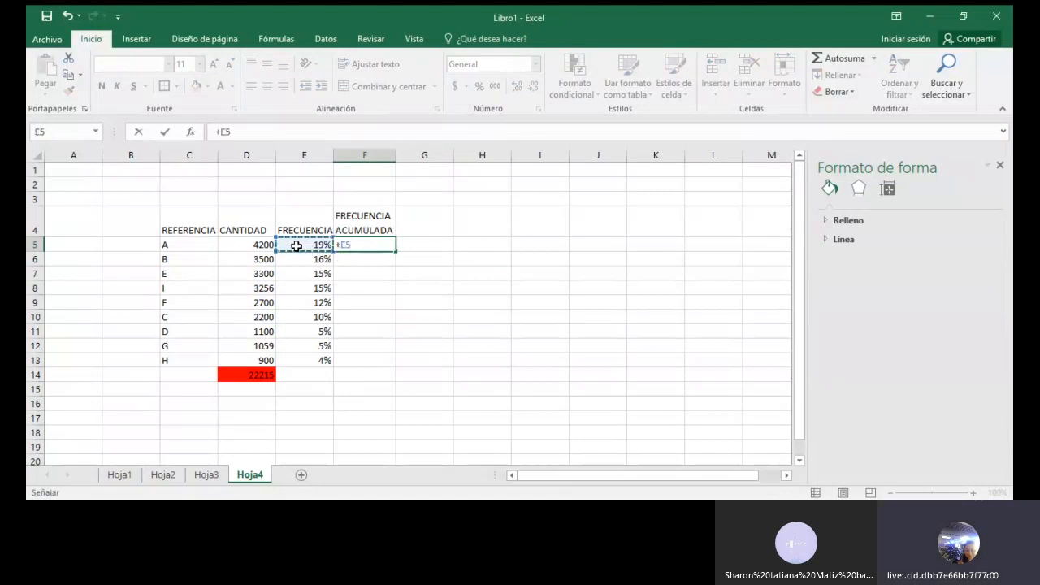
{"action": "key", "text": "ctrl+Return"}
{"action": "key", "text": "Return"}
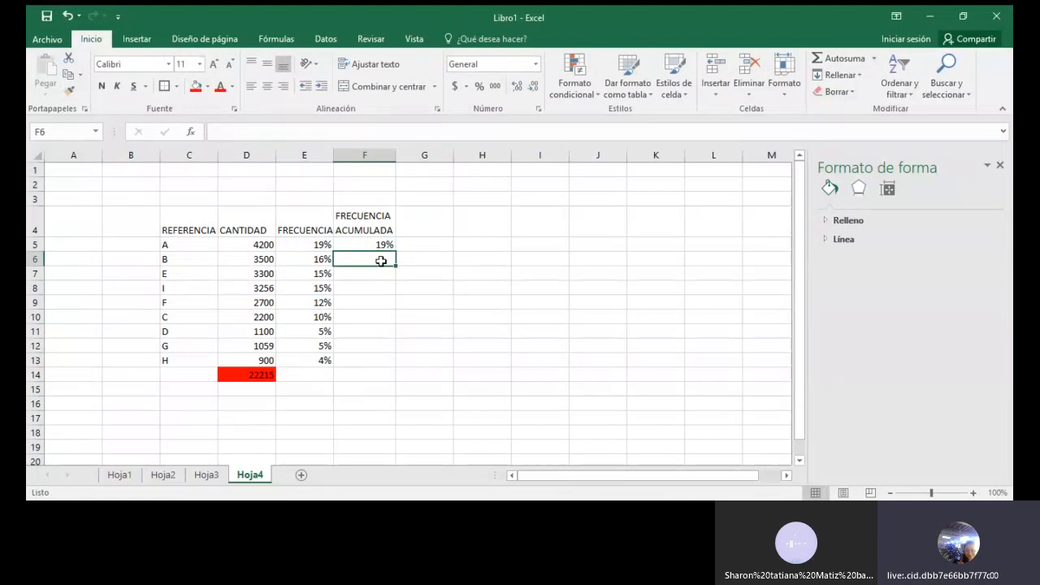
{"action": "type", "text": "+"}
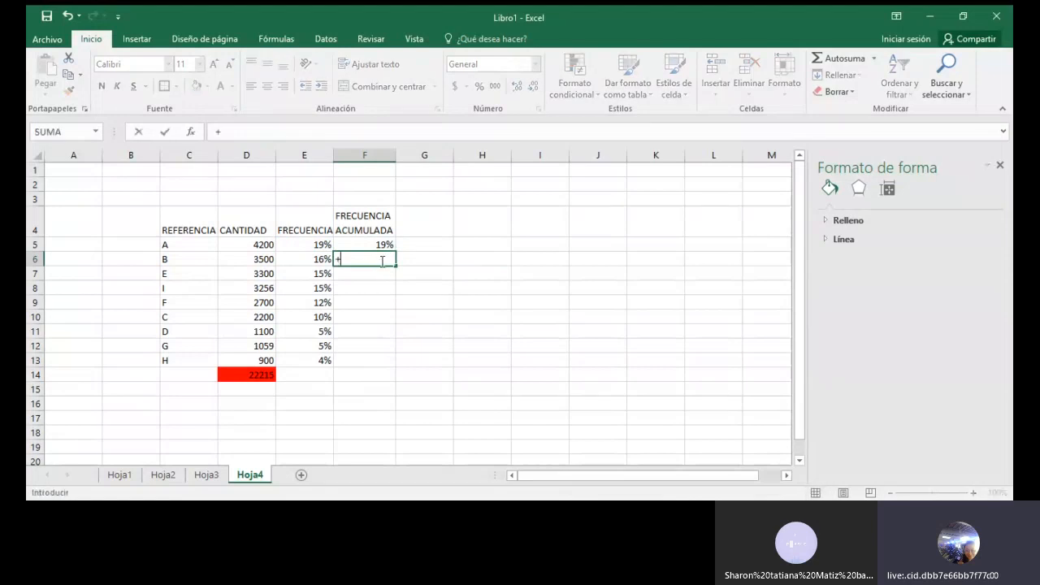
{"action": "key", "text": "BackSpace"}
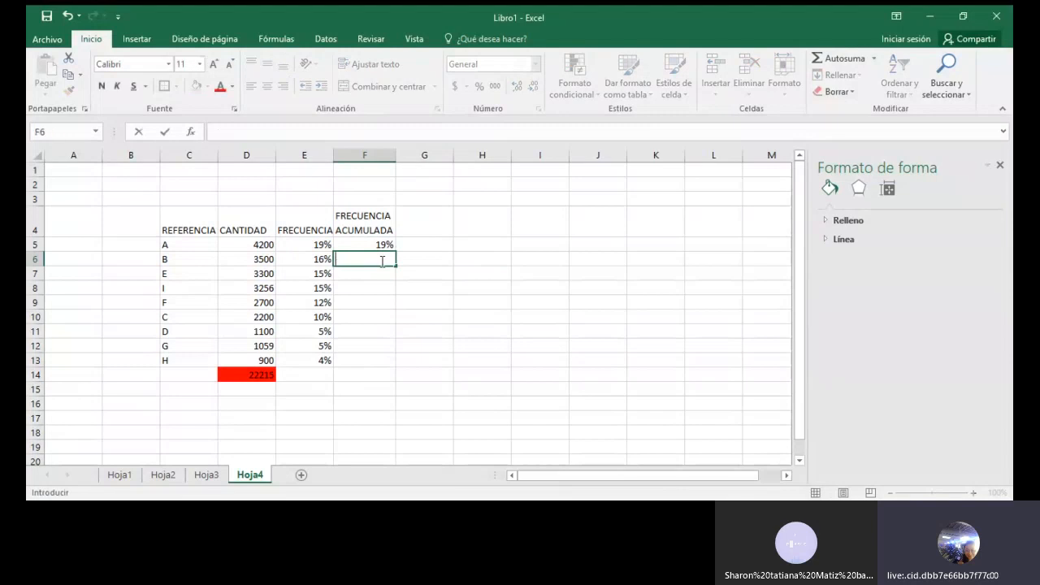
{"action": "type", "text": "="}
{"action": "key", "text": "BackSpace"}
{"action": "key", "text": "Return"}
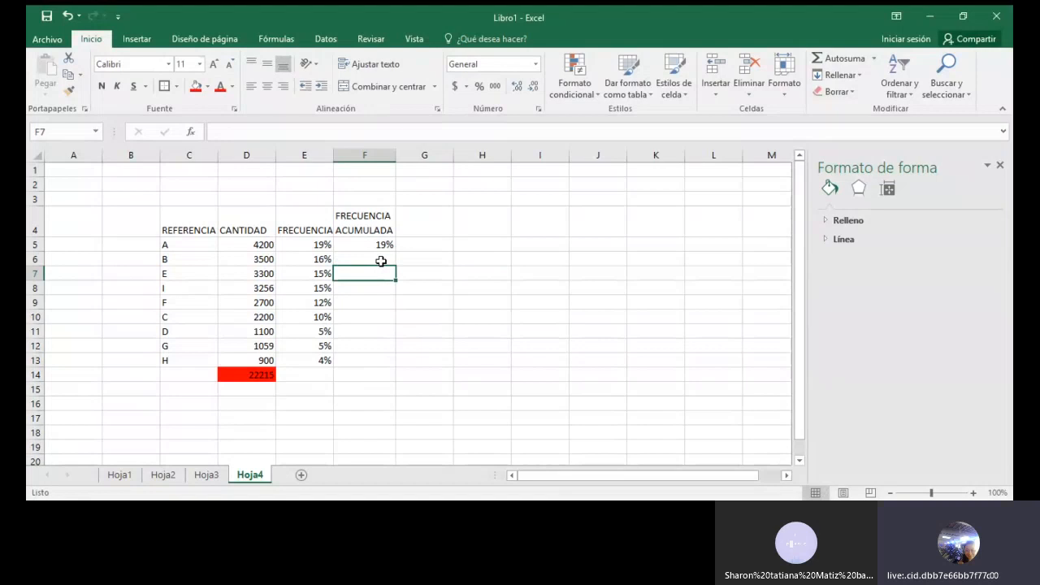
Calculate the second cumulative frequency in F6 with the formula +F5+E6
{"action": "left_click", "coordinate": [381, 260]}
{"action": "type", "text": "+"}
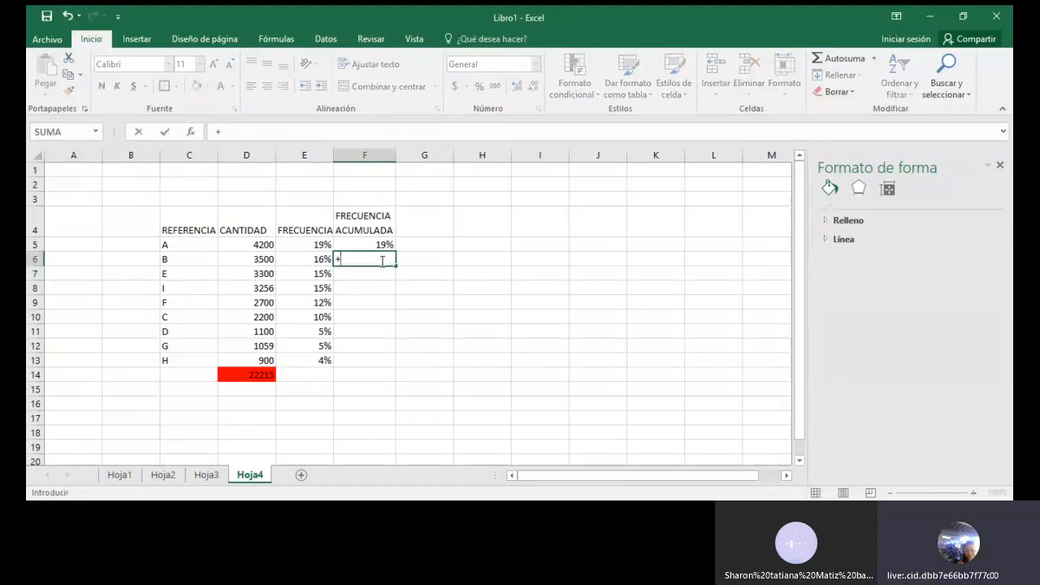
{"action": "left_click", "coordinate": [374, 244]}
{"action": "type", "text": "+"}
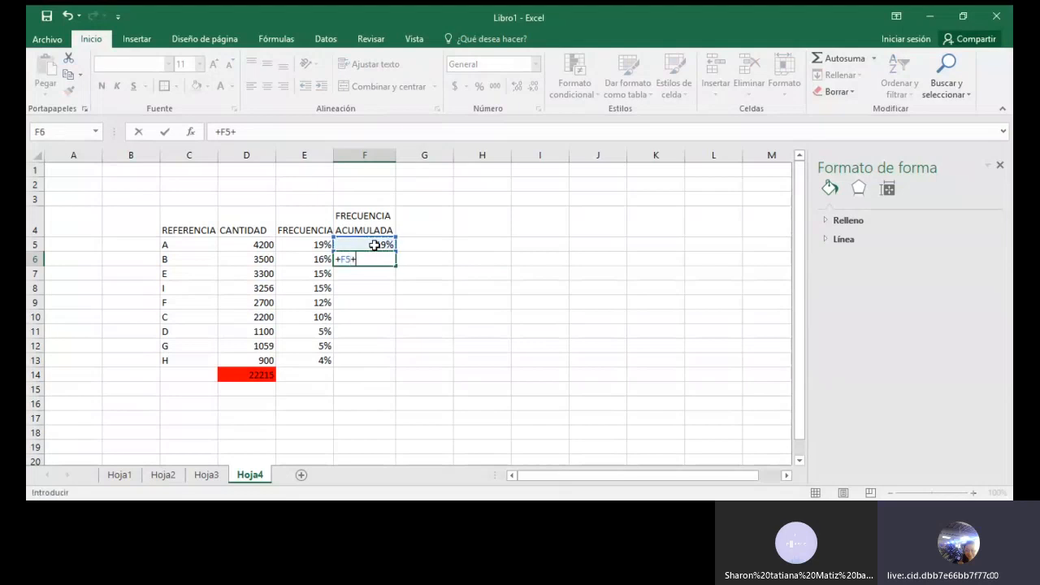
{"action": "left_click", "coordinate": [293, 258]}
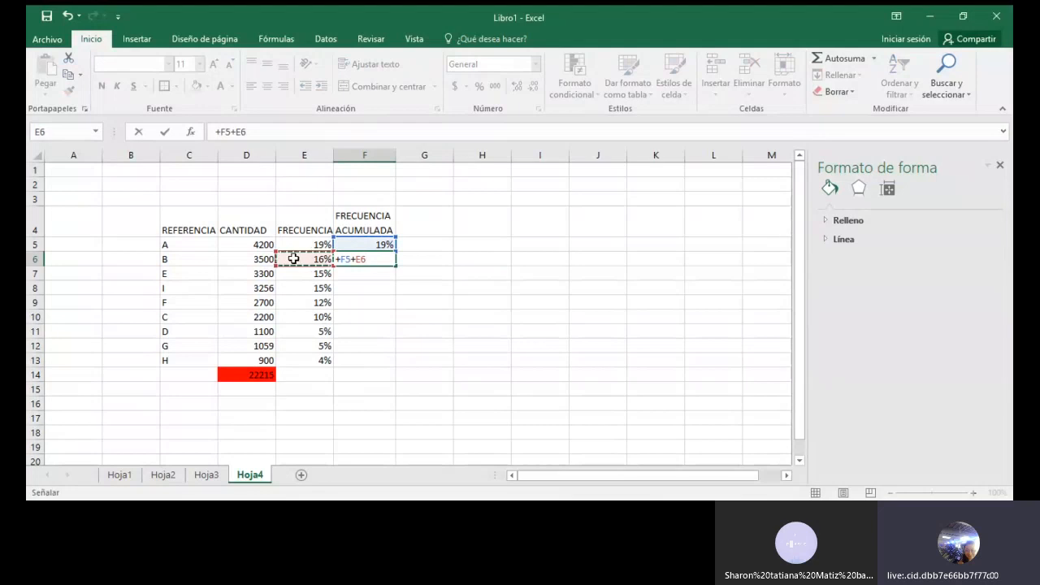
{"action": "key", "text": "Return"}
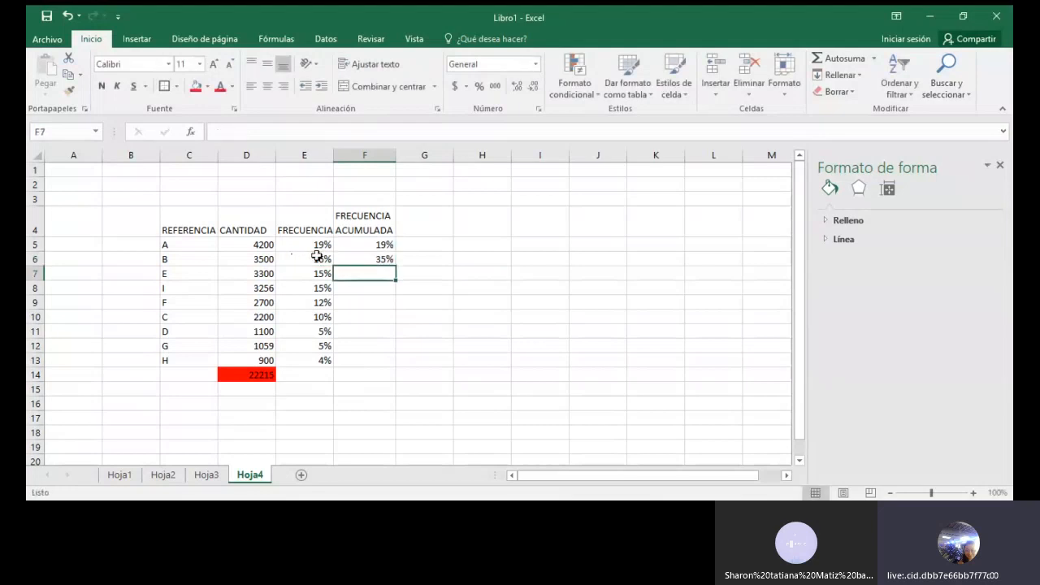
Fill the cumulative frequency formula from F6 down to F13 and check the last cell
{"action": "left_click", "coordinate": [381, 258]}
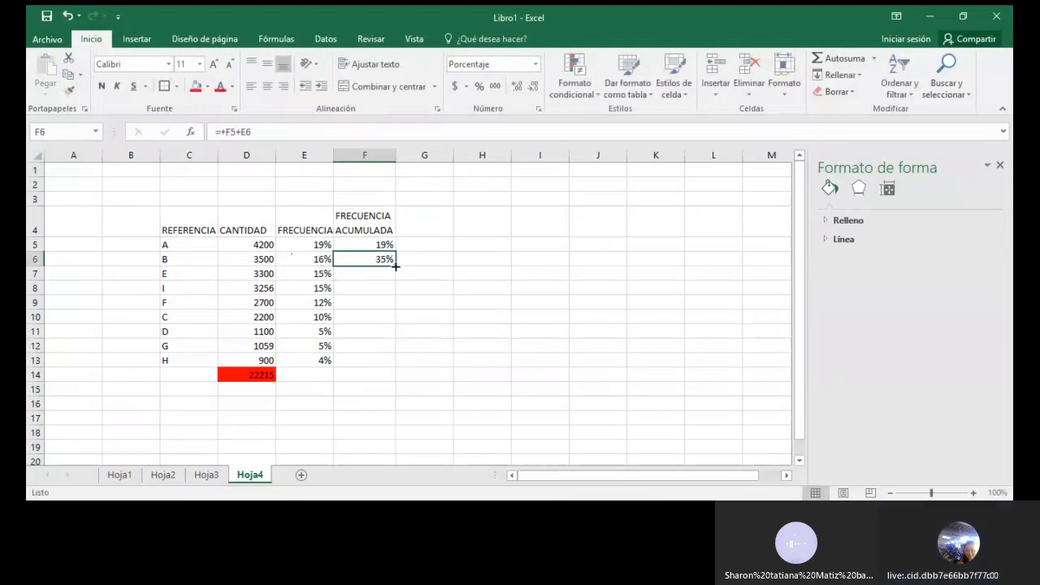
{"action": "left_click_drag", "start_coordinate": [396, 266], "coordinate": [396, 370]}
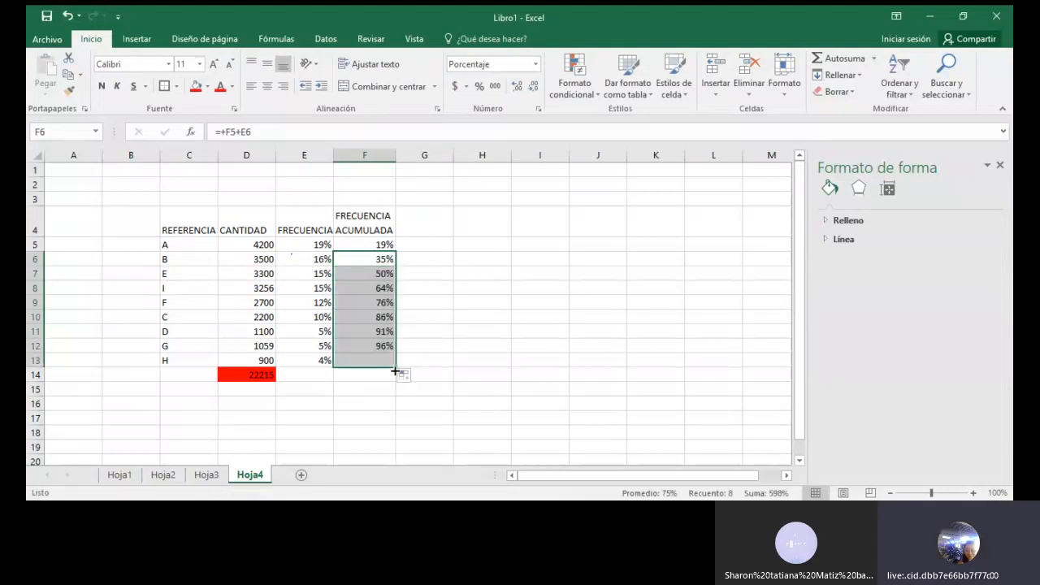
{"action": "left_click", "coordinate": [358, 360]}
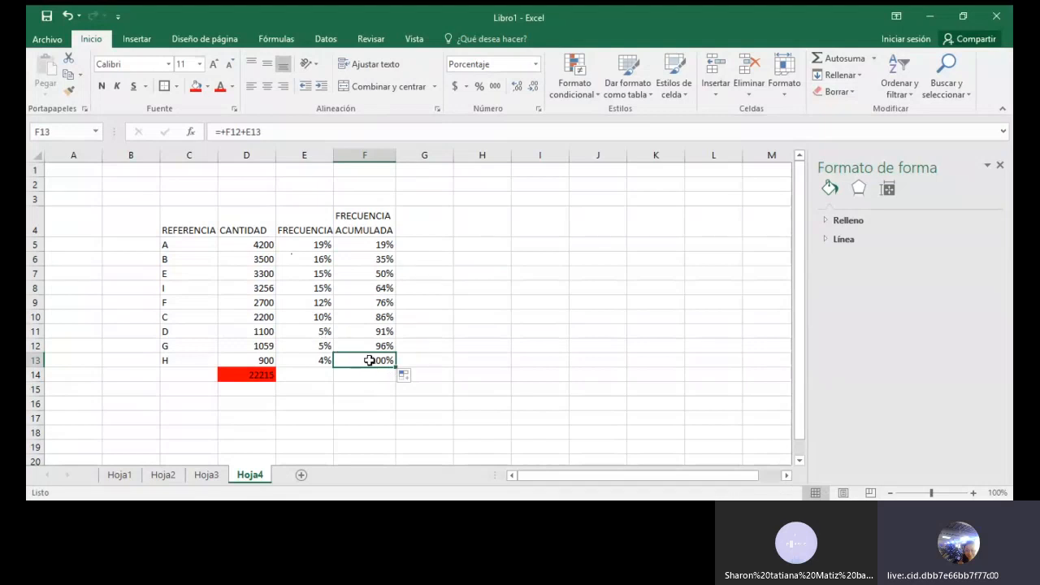
Apply all borders and a thick outside border to the table range C4:F13
{"action": "left_click_drag", "start_coordinate": [183, 214], "coordinate": [368, 360]}
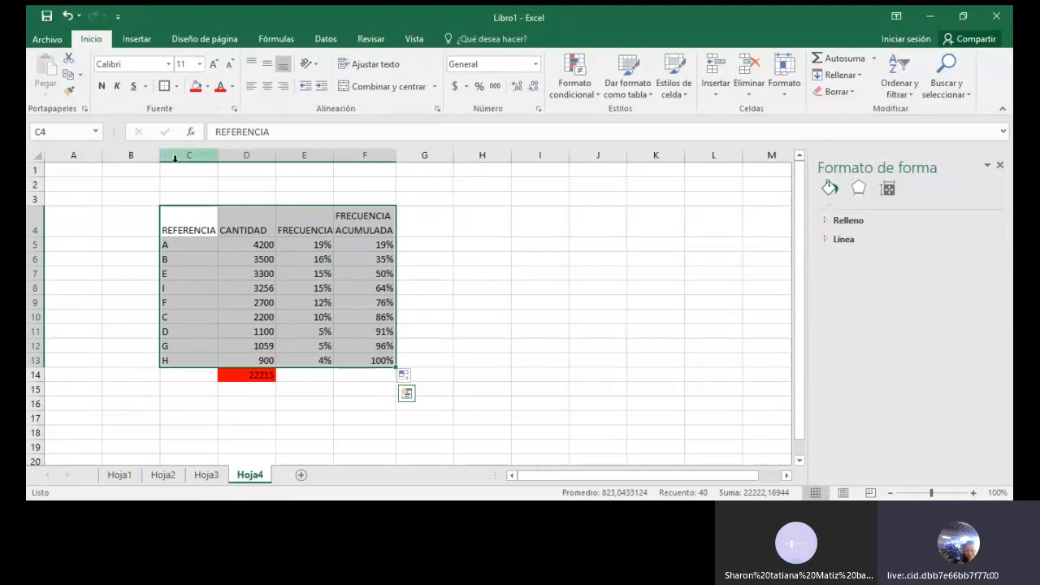
{"action": "left_click", "coordinate": [176, 86]}
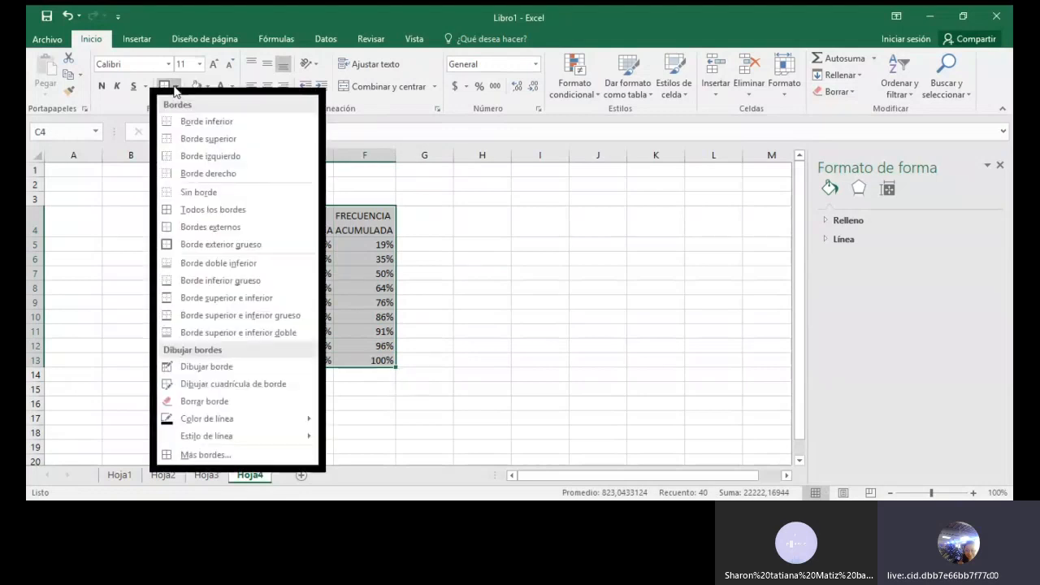
{"action": "left_click", "coordinate": [206, 210]}
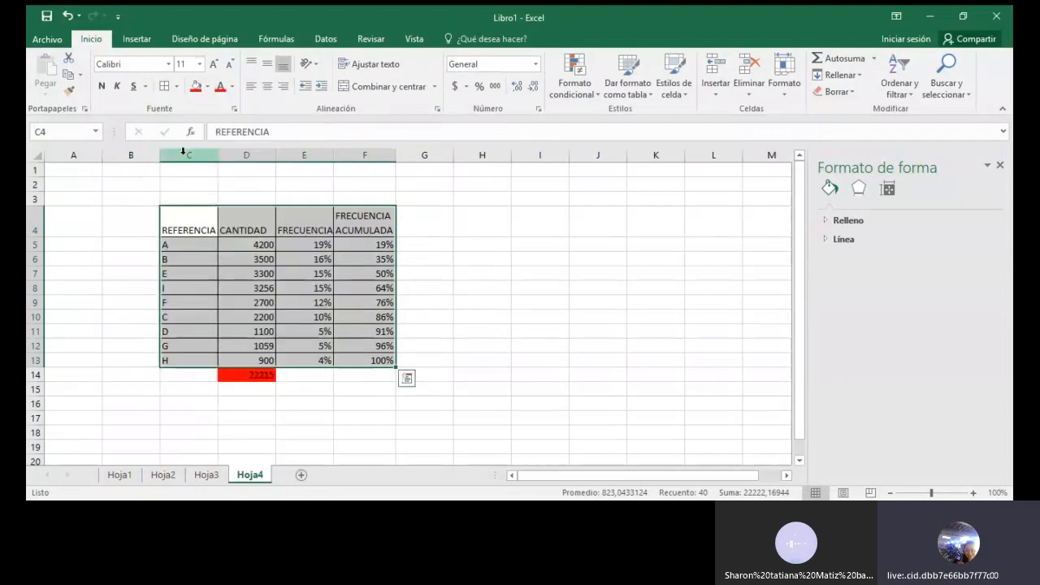
{"action": "left_click", "coordinate": [176, 86]}
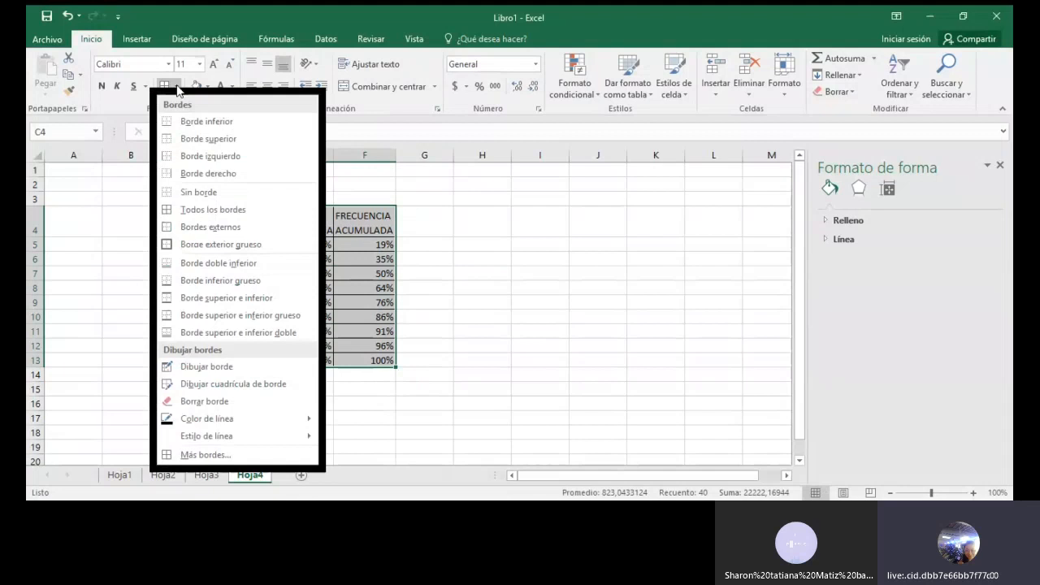
{"action": "left_click", "coordinate": [203, 250]}
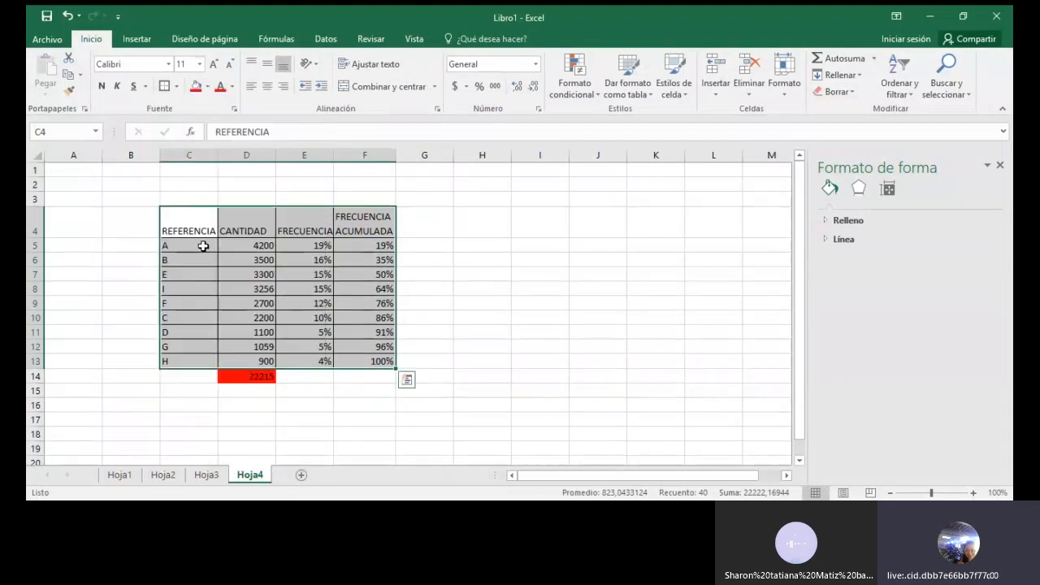
{"action": "left_click", "coordinate": [530, 287]}
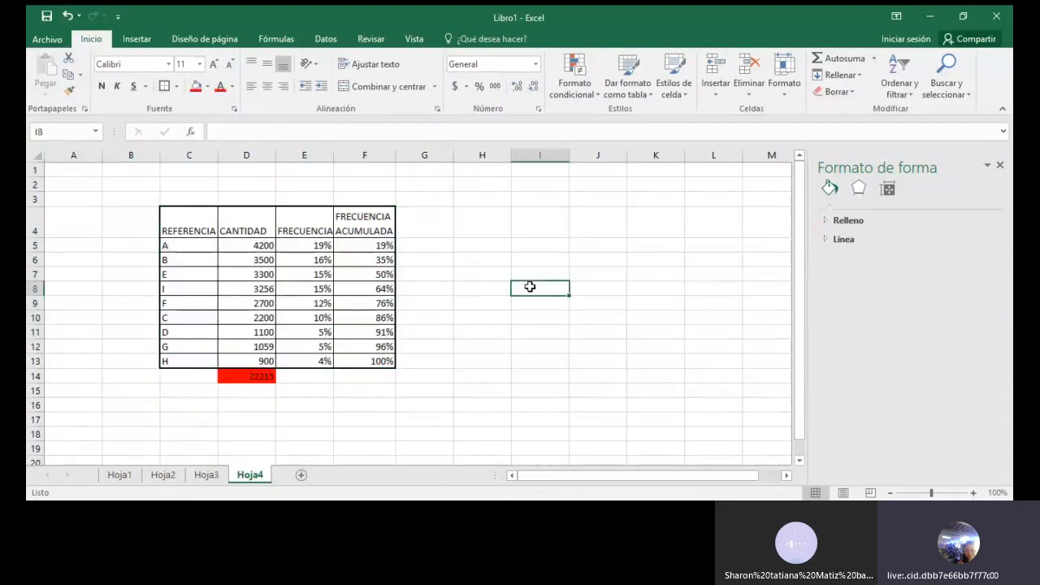
Fill the header cells C4:F4 with the standard light green colour
{"action": "left_click_drag", "start_coordinate": [195, 223], "coordinate": [370, 216]}
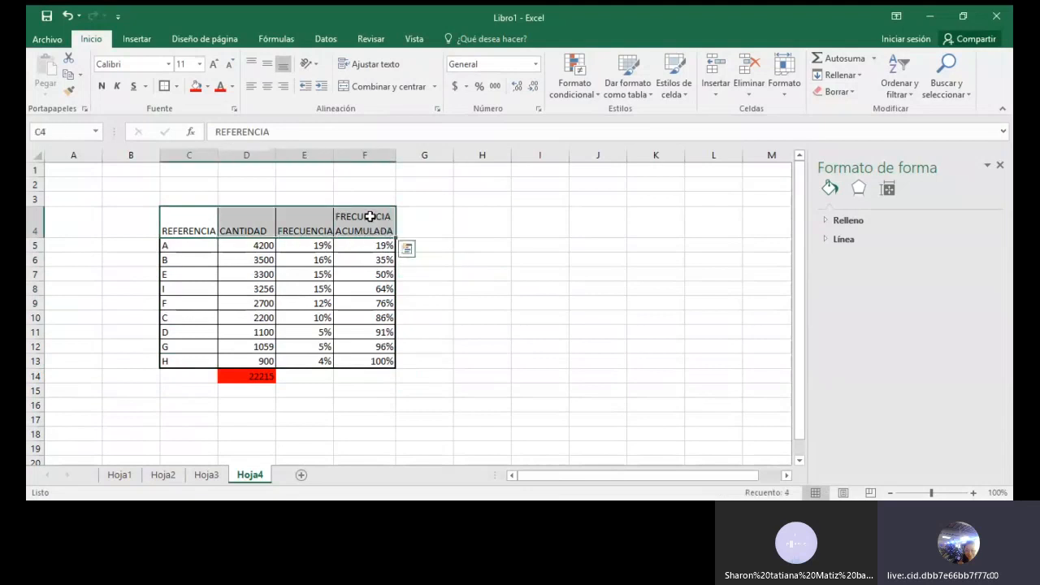
{"action": "left_click", "coordinate": [208, 87]}
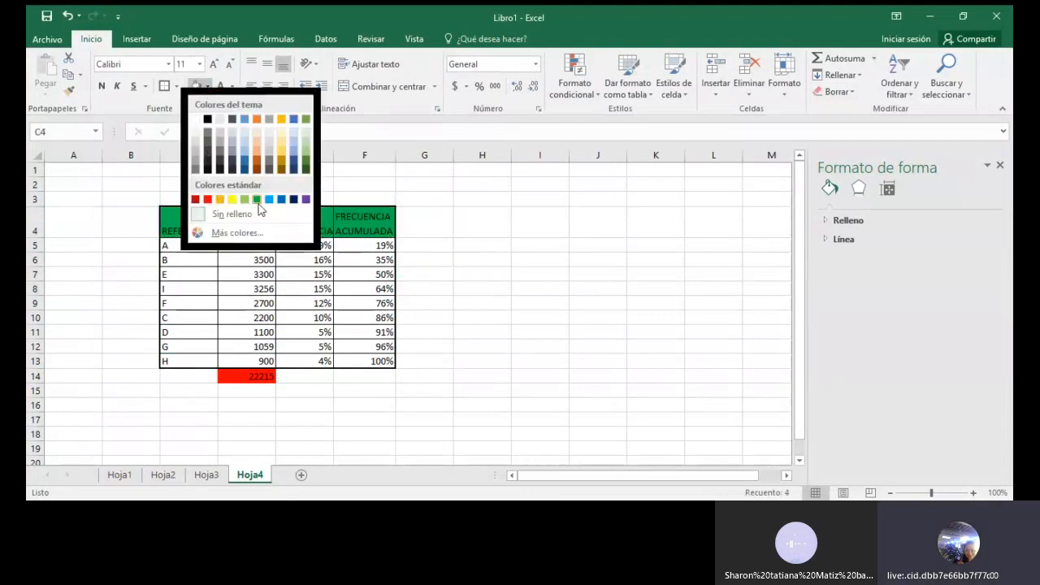
{"action": "left_click", "coordinate": [245, 199]}
{"action": "left_click", "coordinate": [482, 257]}
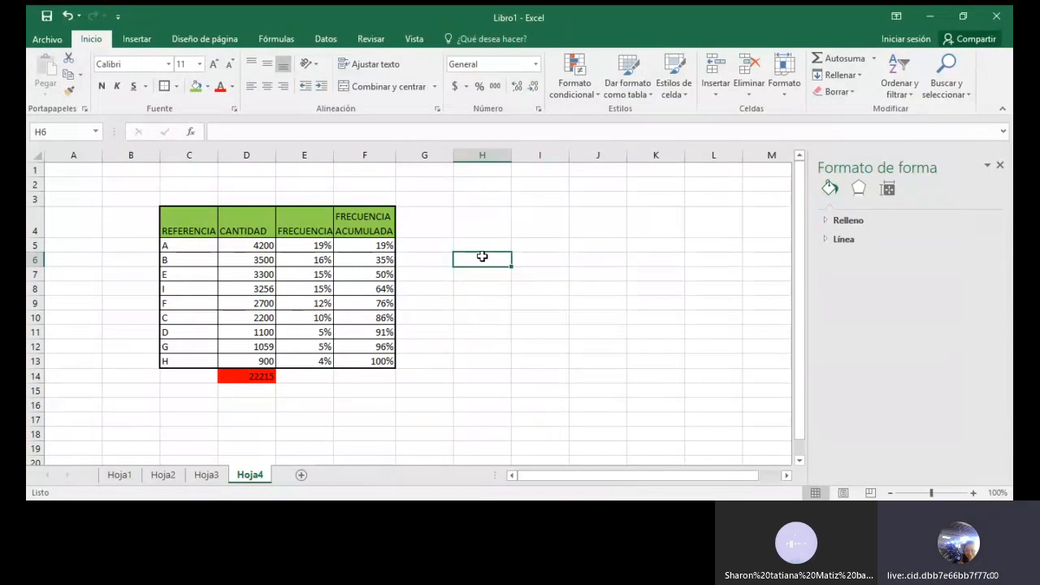
{"action": "left_click", "coordinate": [208, 156]}
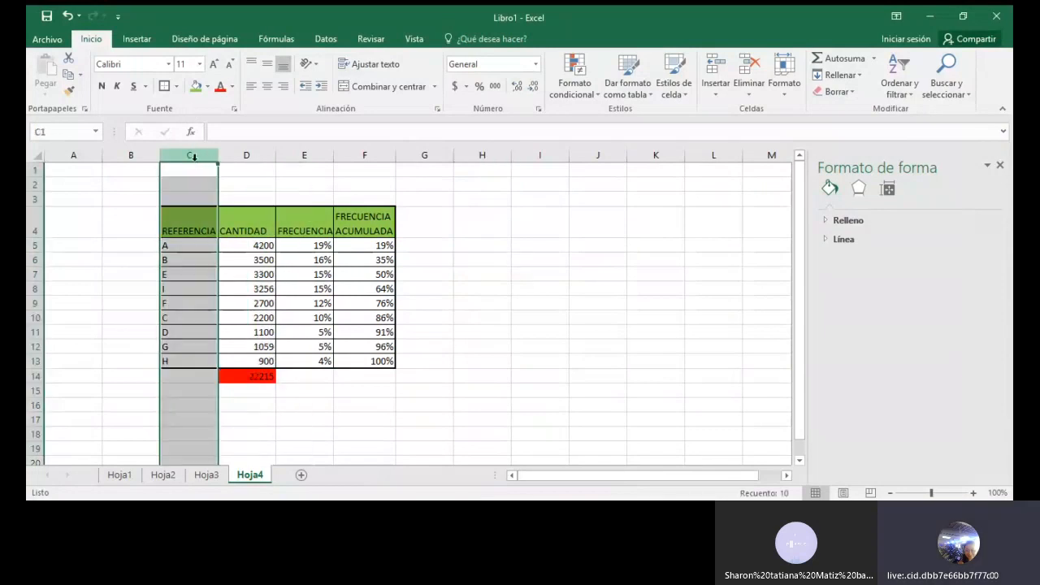
{"action": "left_click", "coordinate": [249, 155]}
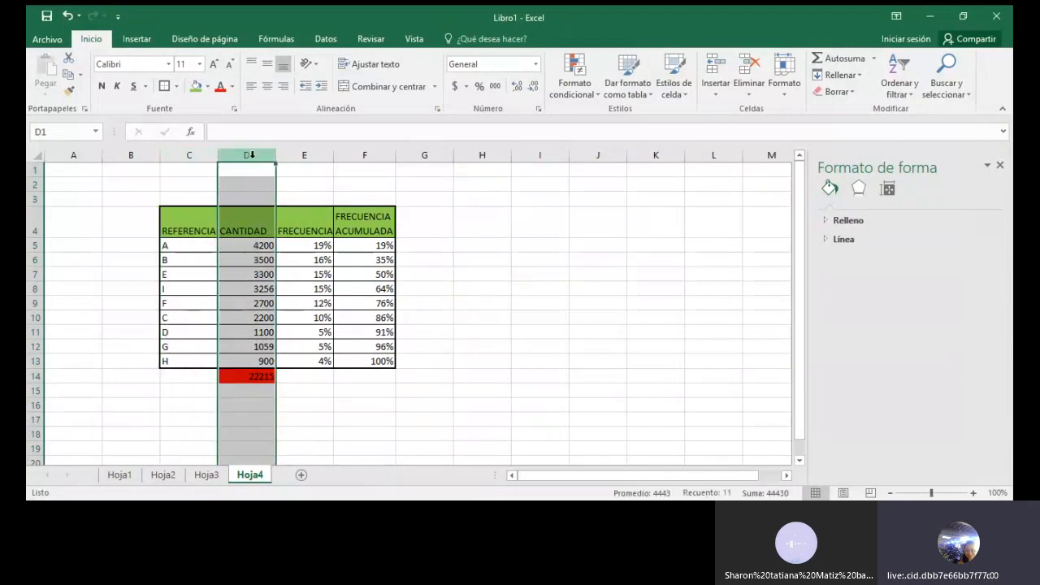
{"action": "left_click", "coordinate": [364, 154]}
{"action": "left_click", "coordinate": [522, 220]}
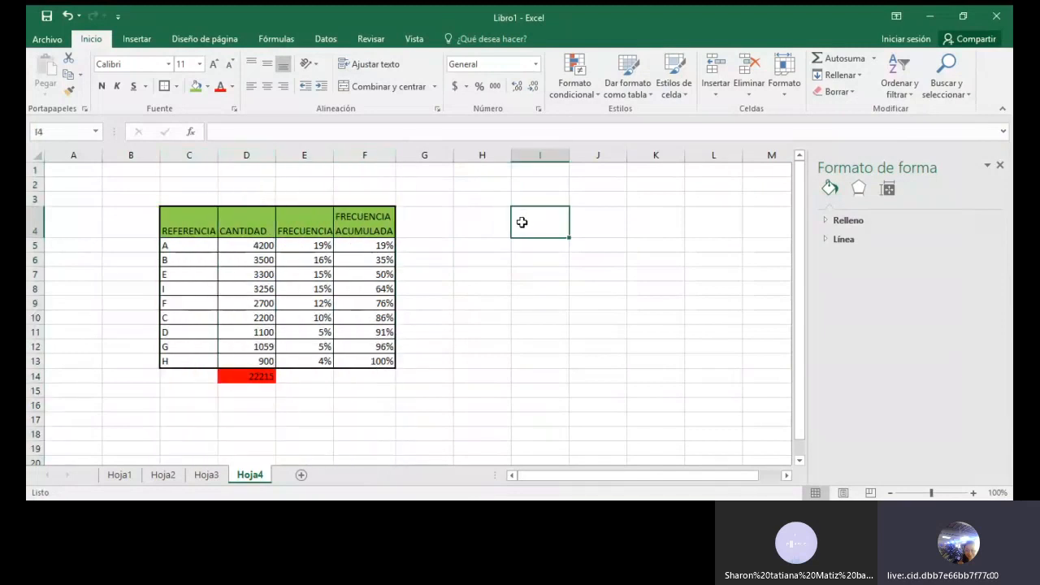
{"action": "left_click", "coordinate": [309, 154]}
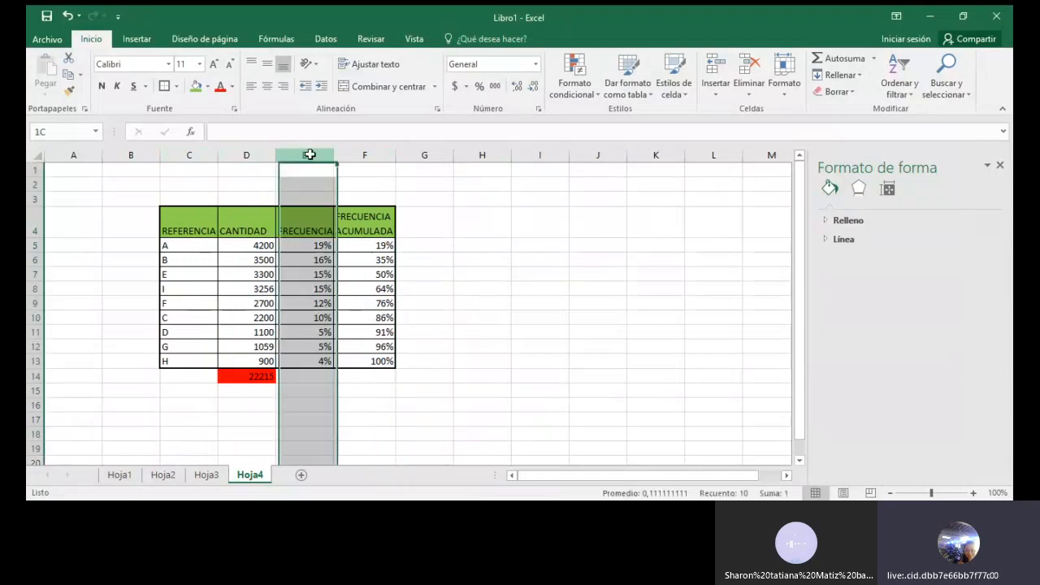
{"action": "left_click", "coordinate": [184, 227]}
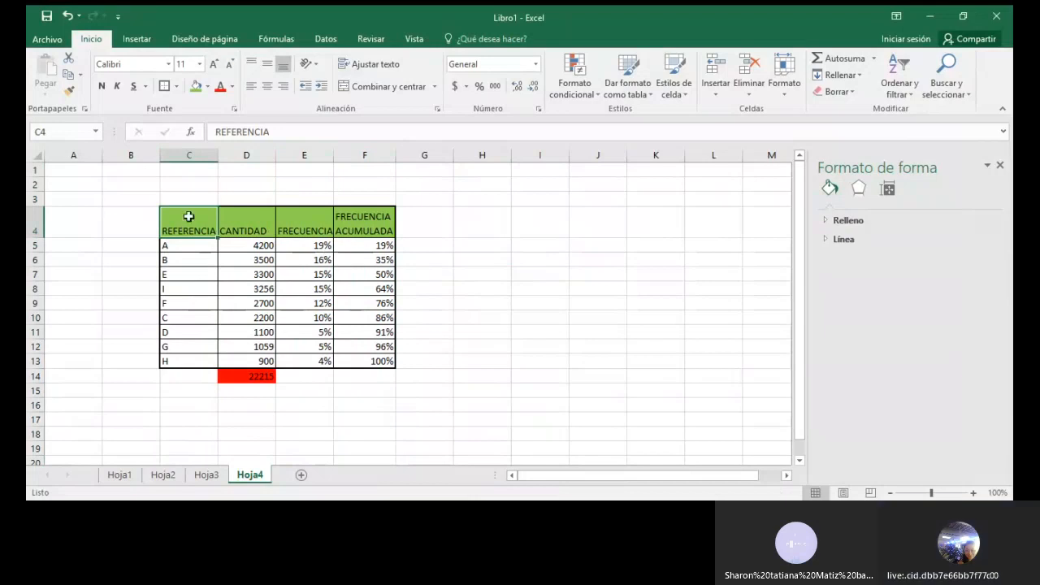
{"action": "left_click", "coordinate": [573, 274]}
Insert a 2-D clustered column chart from C4:D13 and F4:F13, leaving out the FRECUENCIA column, and place it beside the table
{"action": "left_click_drag", "start_coordinate": [205, 207], "coordinate": [208, 363]}
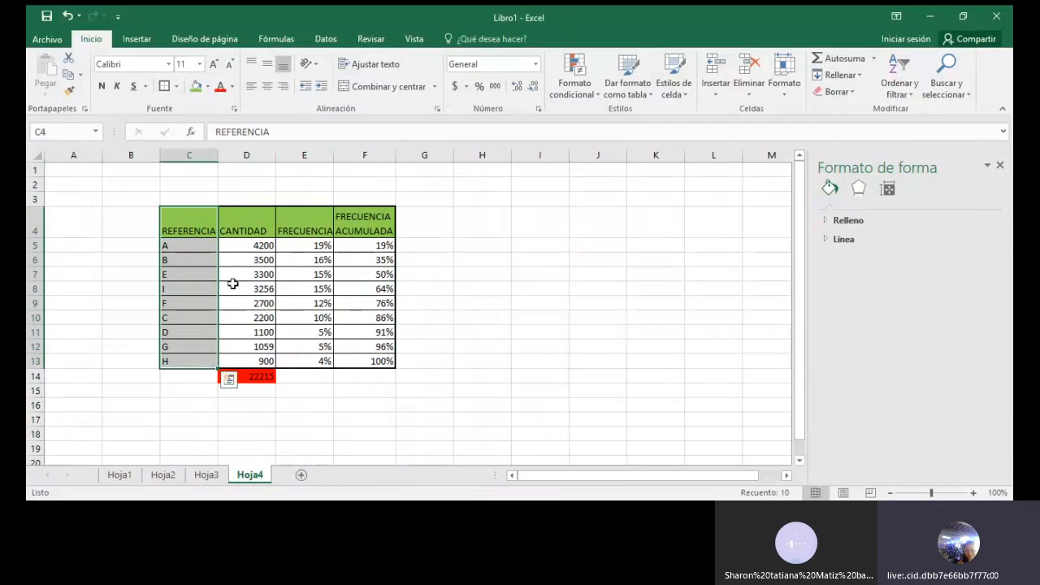
{"action": "left_click_drag", "start_coordinate": [254, 224], "coordinate": [245, 361], "text": "ctrl"}
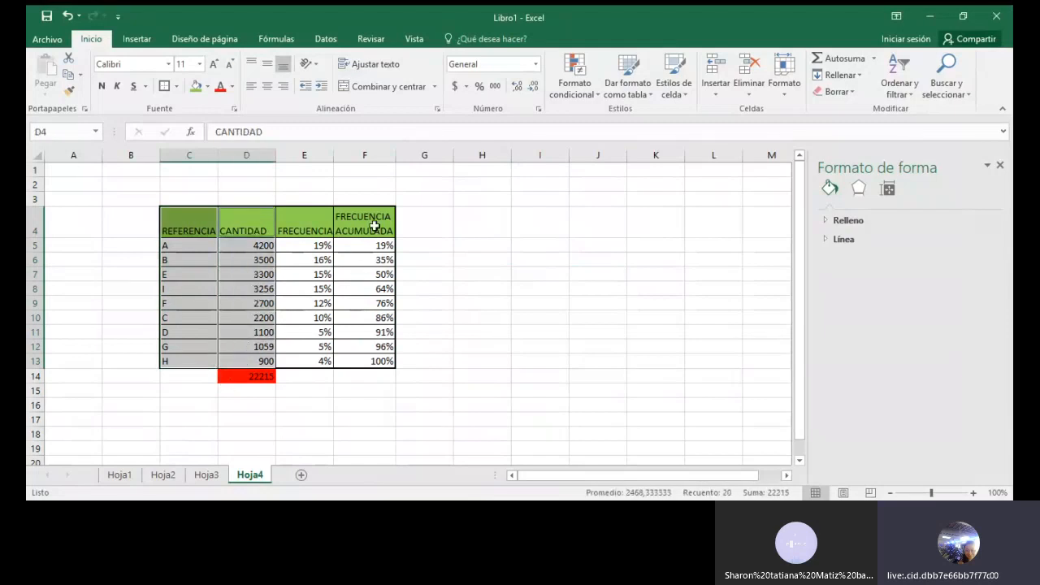
{"action": "left_click_drag", "start_coordinate": [374, 226], "coordinate": [364, 359], "text": "ctrl"}
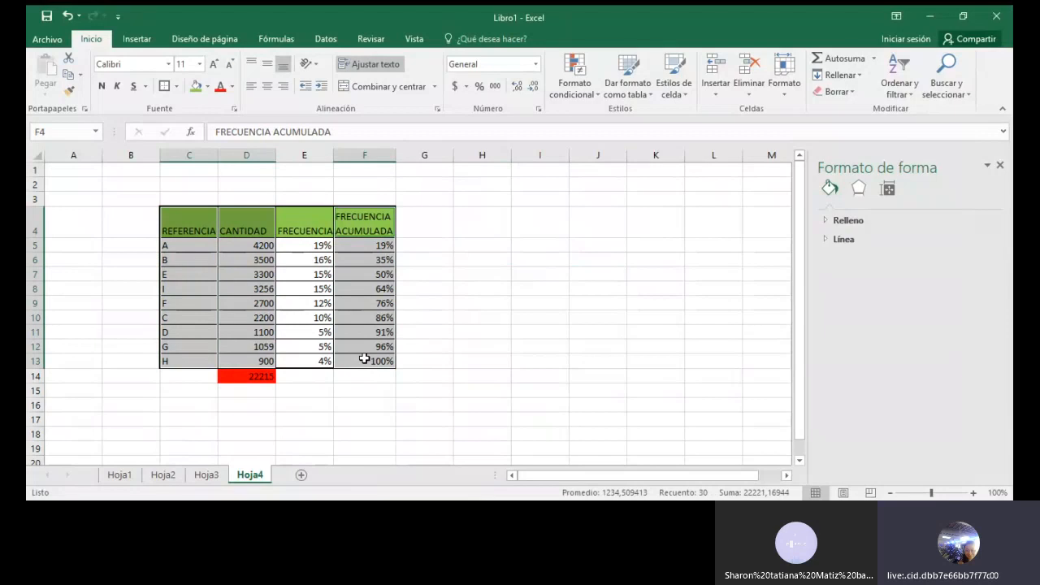
{"action": "left_click", "coordinate": [138, 39]}
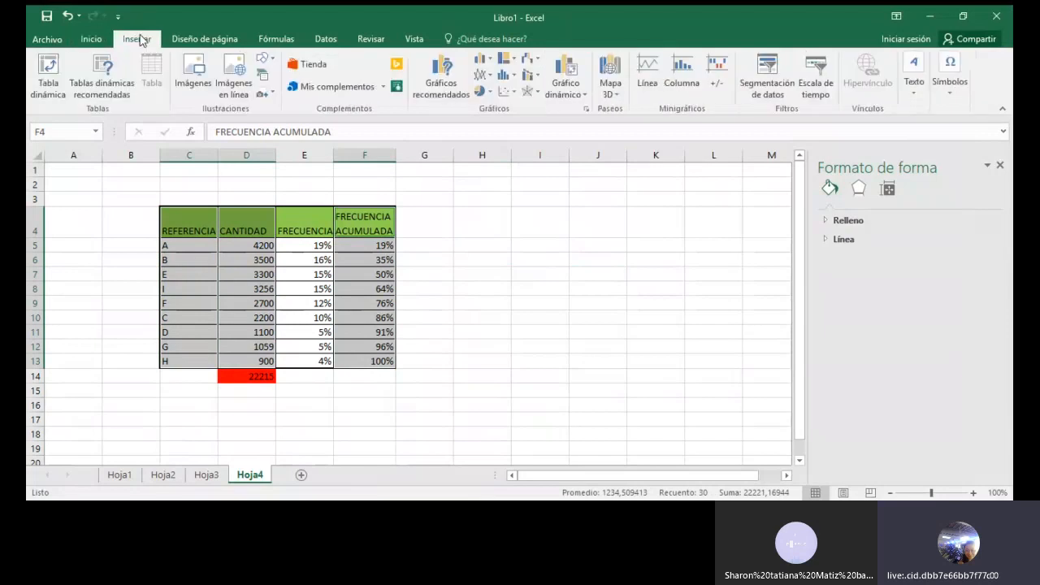
{"action": "left_click", "coordinate": [484, 62]}
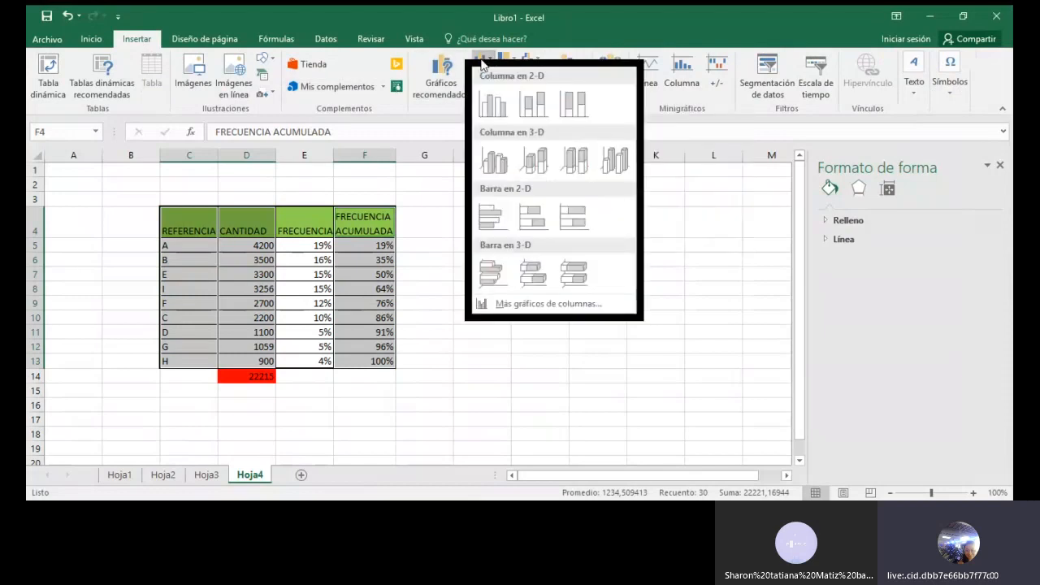
{"action": "left_click", "coordinate": [492, 104]}
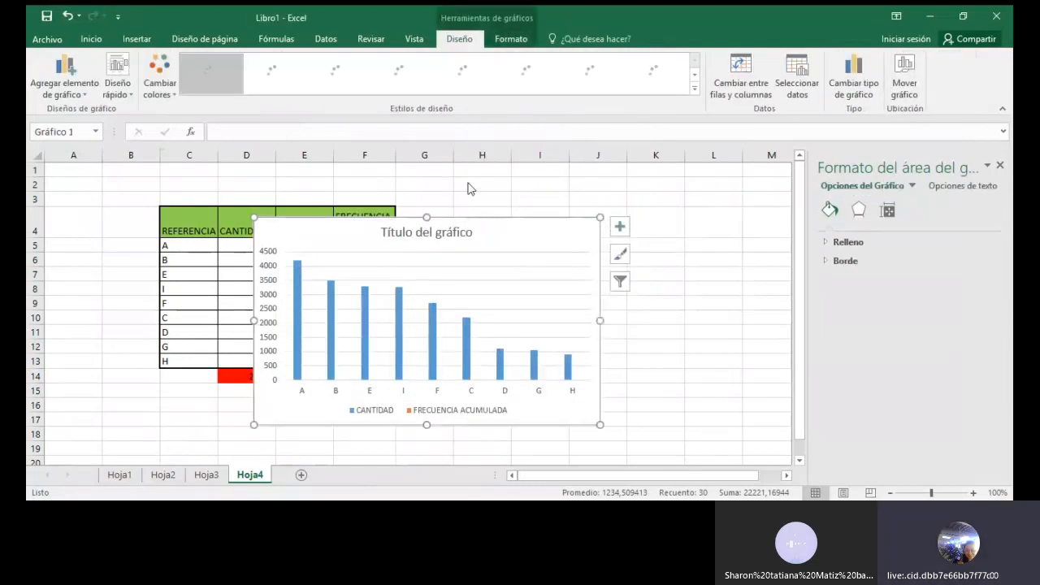
{"action": "mouse_move", "coordinate": [499, 230]}
{"action": "left_mouse_down"}
{"action": "mouse_move", "coordinate": [634, 169]}
{"action": "mouse_move", "coordinate": [671, 188]}
{"action": "mouse_move", "coordinate": [659, 189]}
{"action": "left_mouse_up"}
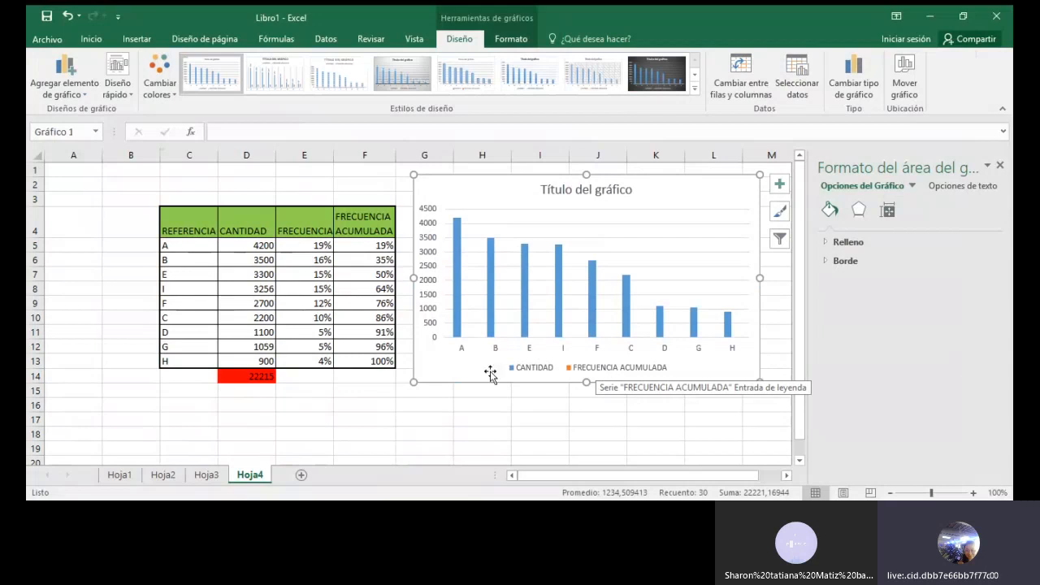
Change the FRECUENCIA ACUMULADA series to a line with markers on the secondary axis, keeping CANTIDAD as clustered columns
{"action": "right_click", "coordinate": [457, 277]}
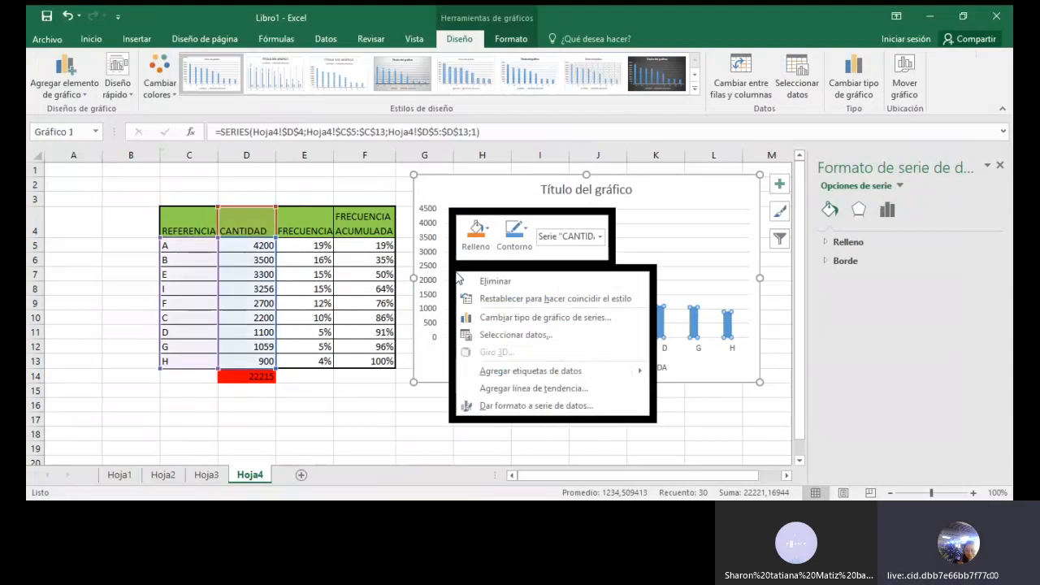
{"action": "left_click", "coordinate": [531, 322]}
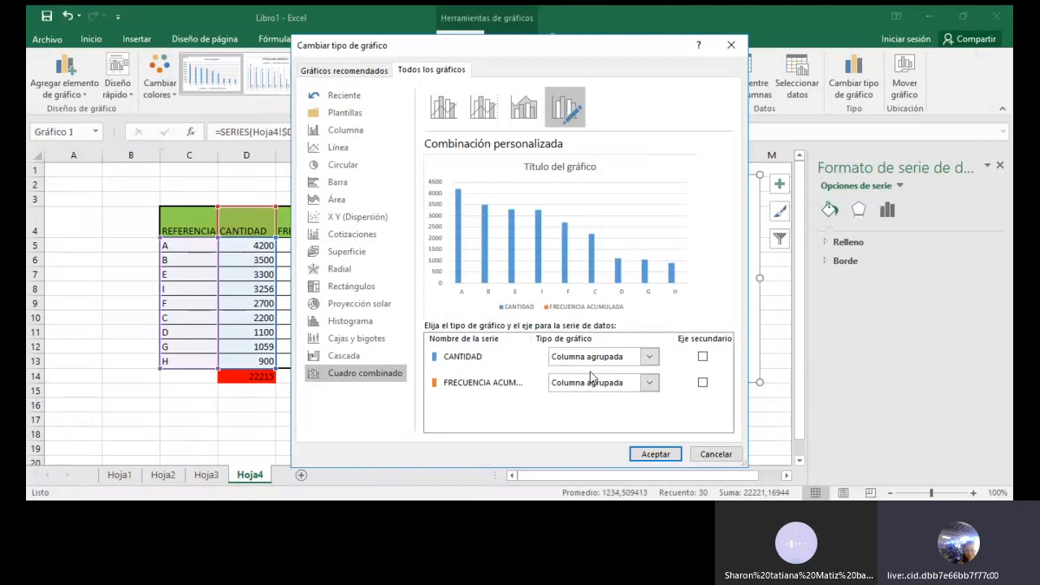
{"action": "left_click", "coordinate": [650, 384]}
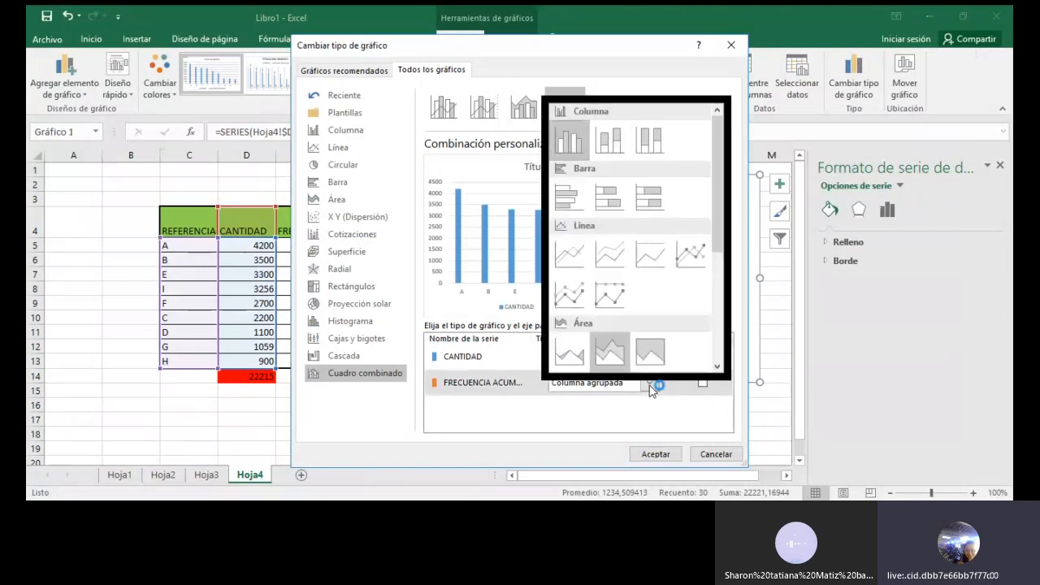
{"action": "left_click", "coordinate": [689, 257]}
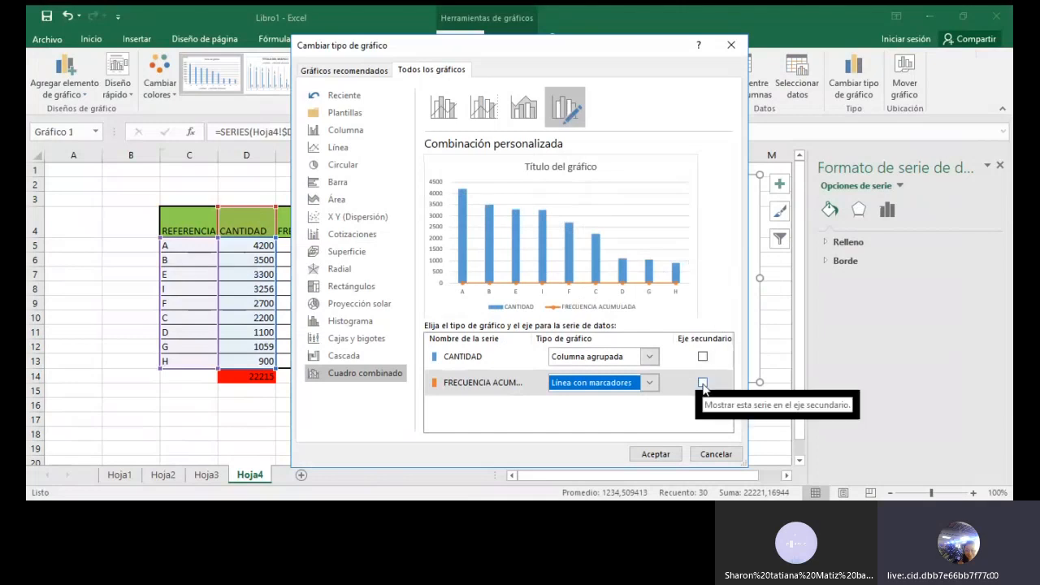
{"action": "left_click", "coordinate": [703, 383]}
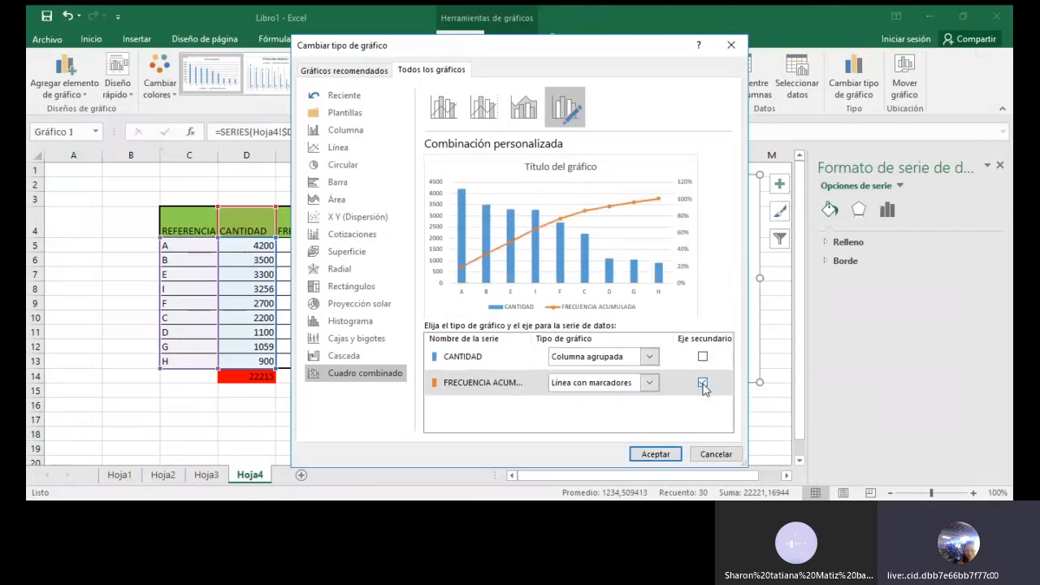
{"action": "left_click", "coordinate": [644, 453]}
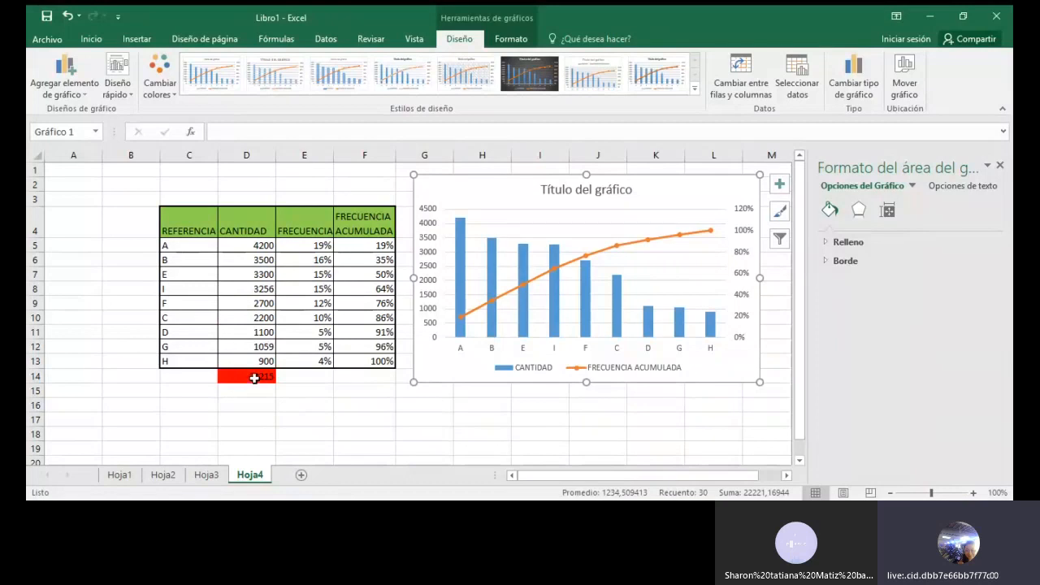
{"action": "left_click", "coordinate": [426, 271]}
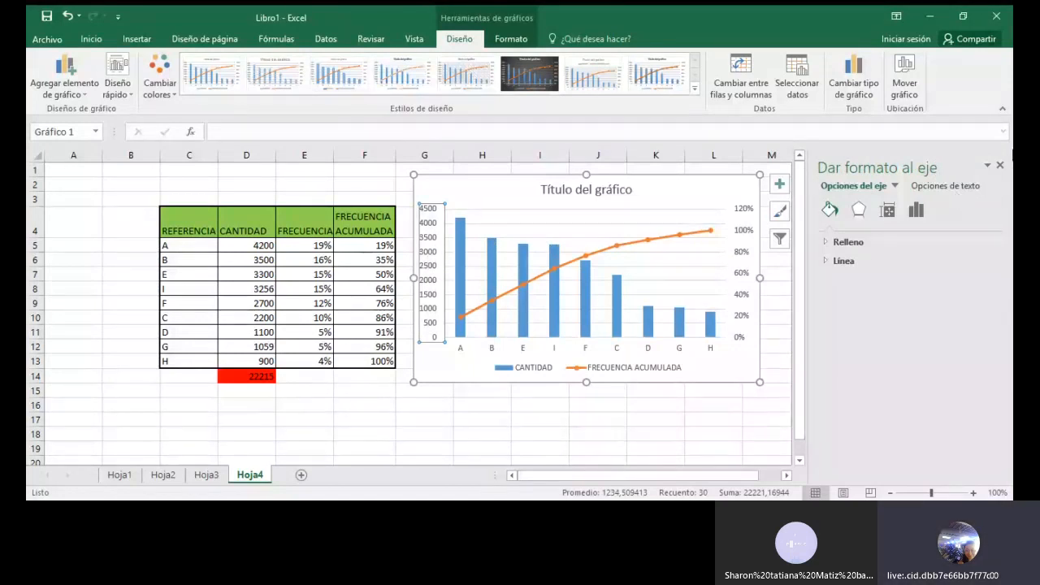
{"action": "left_click", "coordinate": [1002, 167]}
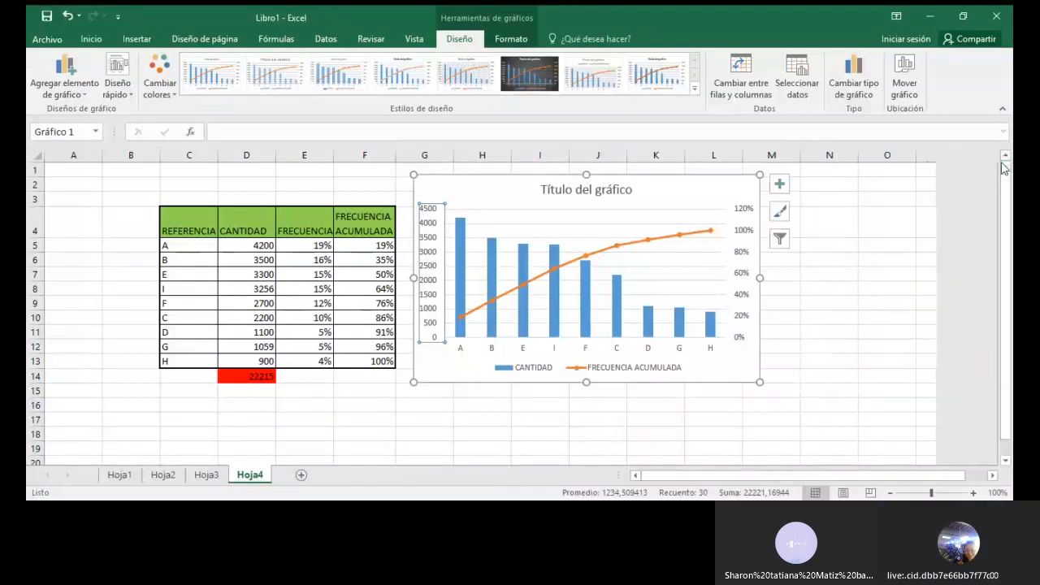
{"action": "left_click", "coordinate": [473, 416]}
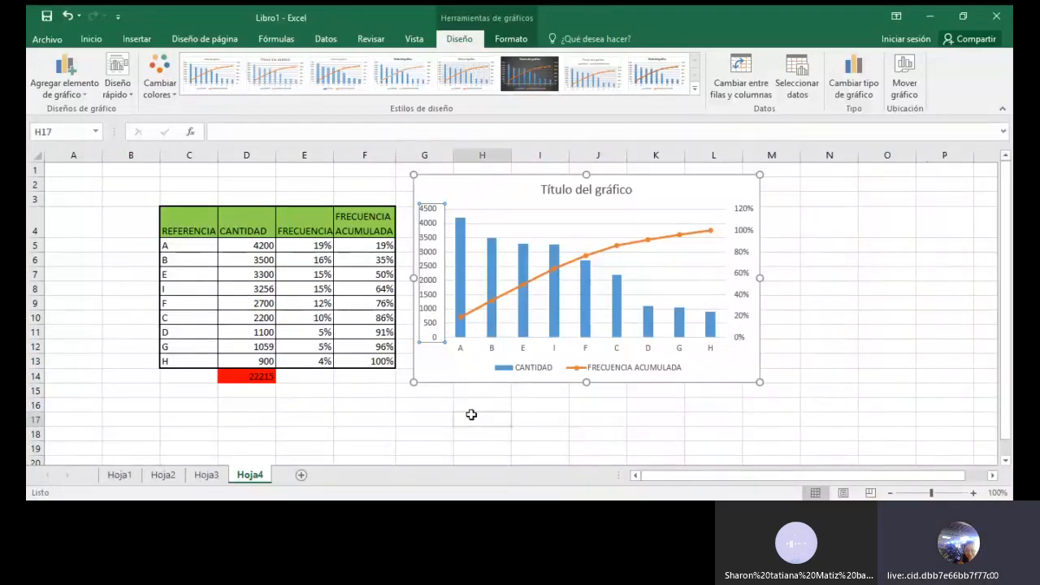
Set the maximum bound of the chart's primary vertical axis to 22215 and close the axis formatting
{"action": "double_click", "coordinate": [428, 326]}
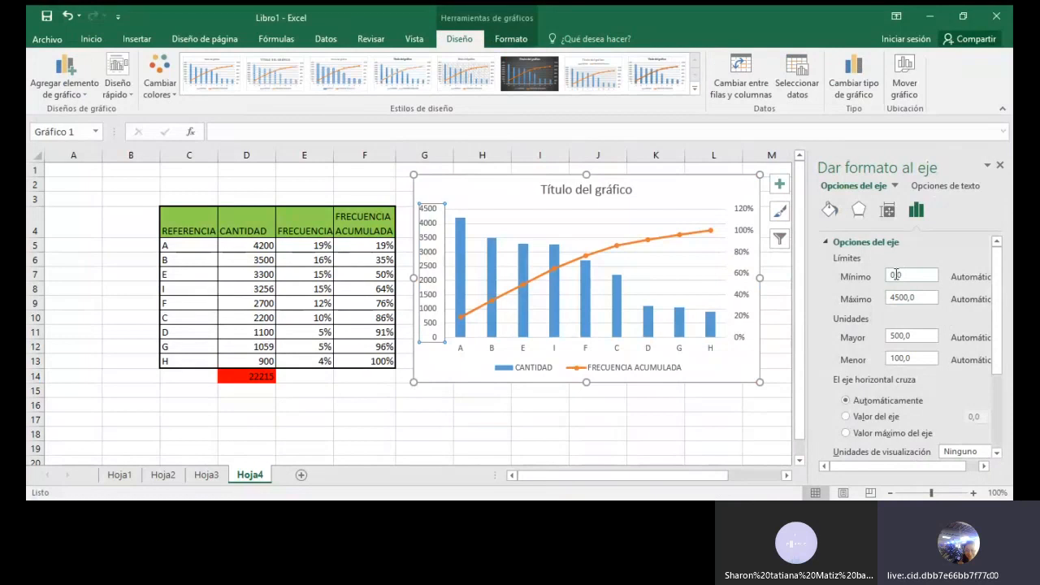
{"action": "left_click_drag", "start_coordinate": [909, 298], "coordinate": [884, 305]}
{"action": "key", "text": "BackSpace"}
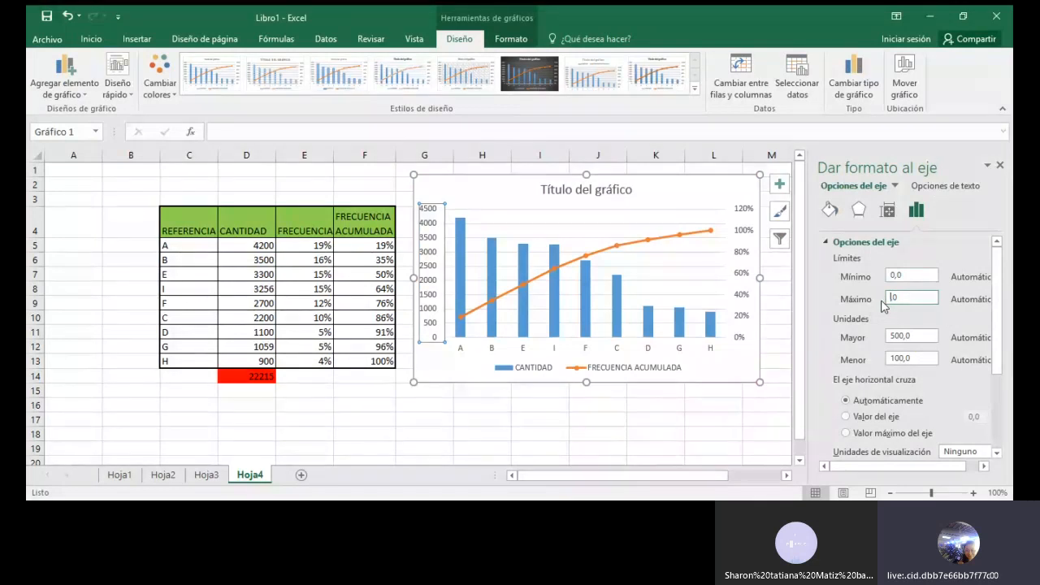
{"action": "type", "text": "22215,"}
{"action": "left_click", "coordinate": [1000, 167]}
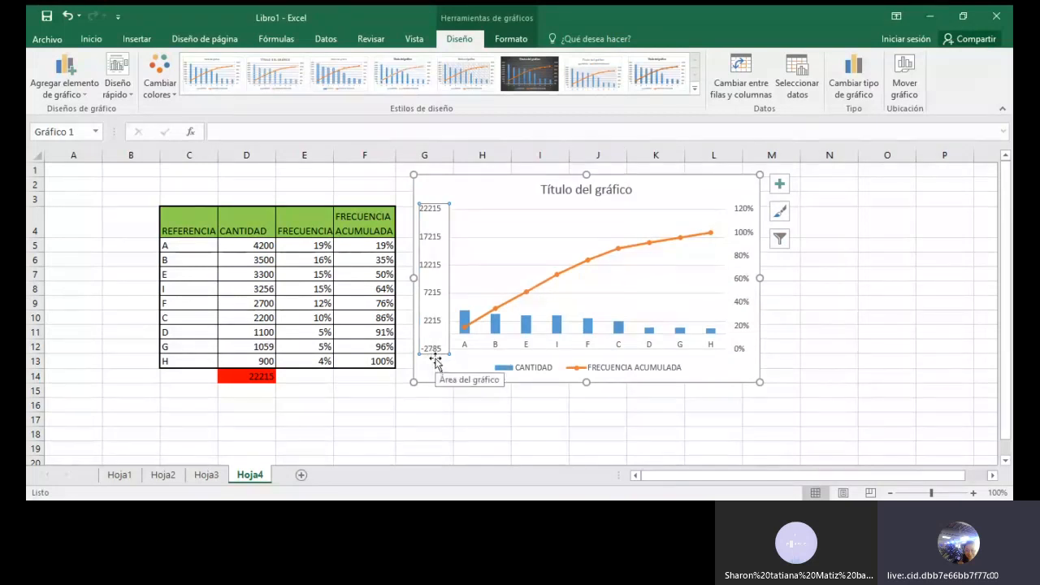
Set the minimum bound of the chart's primary vertical axis to 0 and close the axis formatting
{"action": "double_click", "coordinate": [433, 212]}
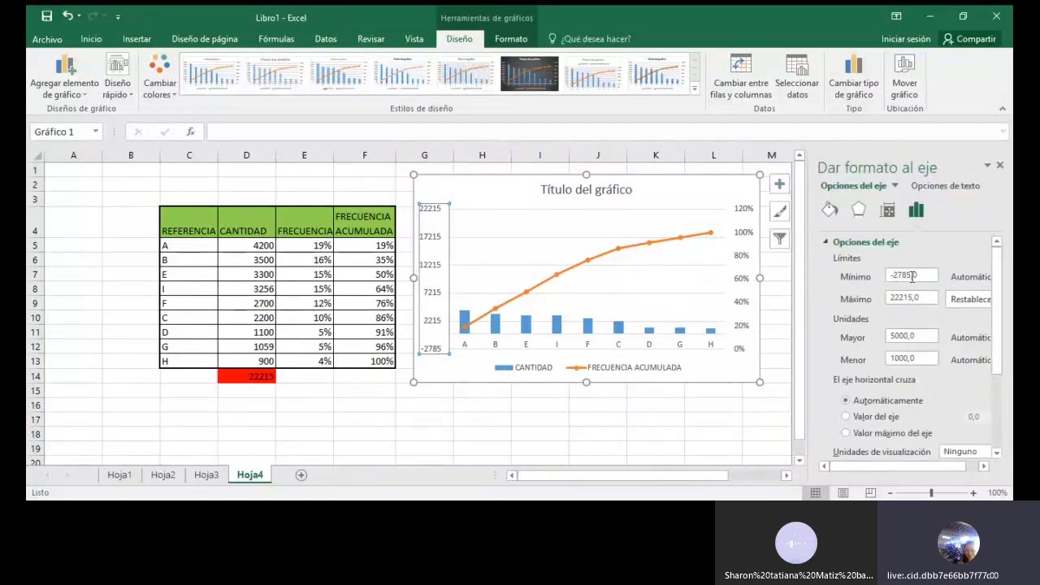
{"action": "left_click_drag", "start_coordinate": [917, 277], "coordinate": [884, 281]}
{"action": "type", "text": "0"}
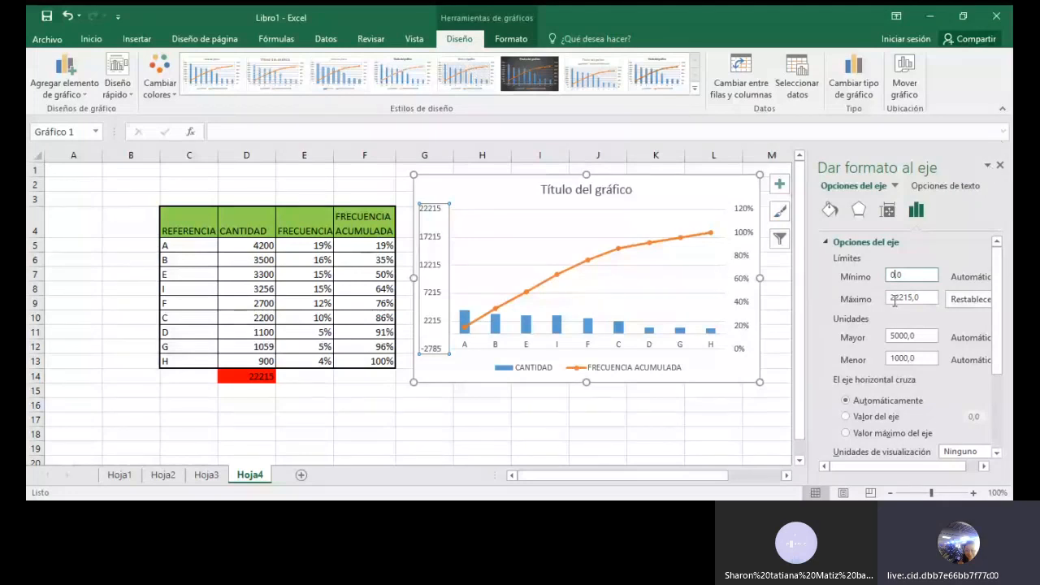
{"action": "left_click", "coordinate": [1001, 165]}
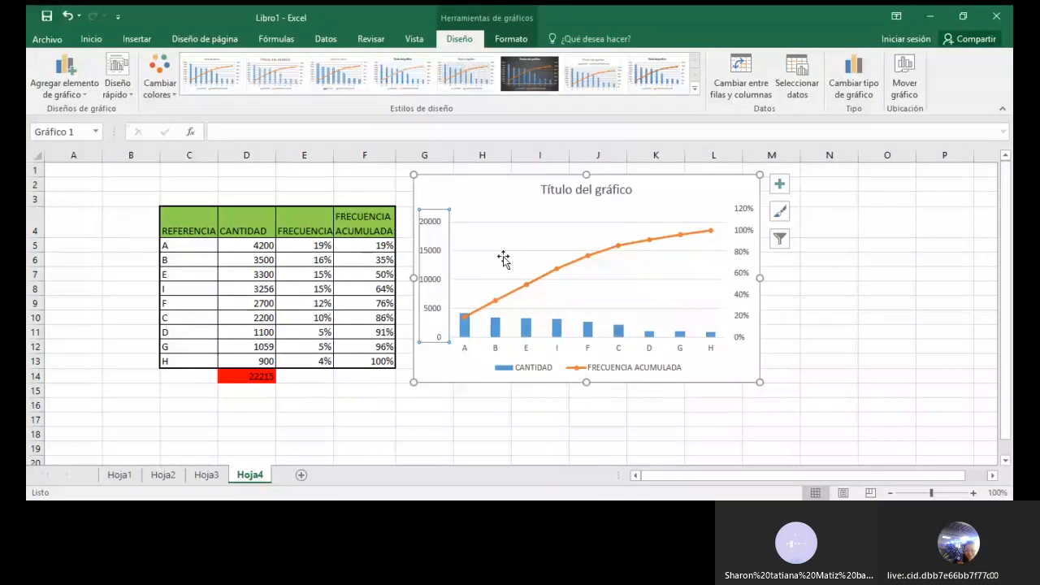
Recheck the minimum and maximum bounds of the chart's primary vertical axis, then deselect the chart
{"action": "double_click", "coordinate": [433, 232]}
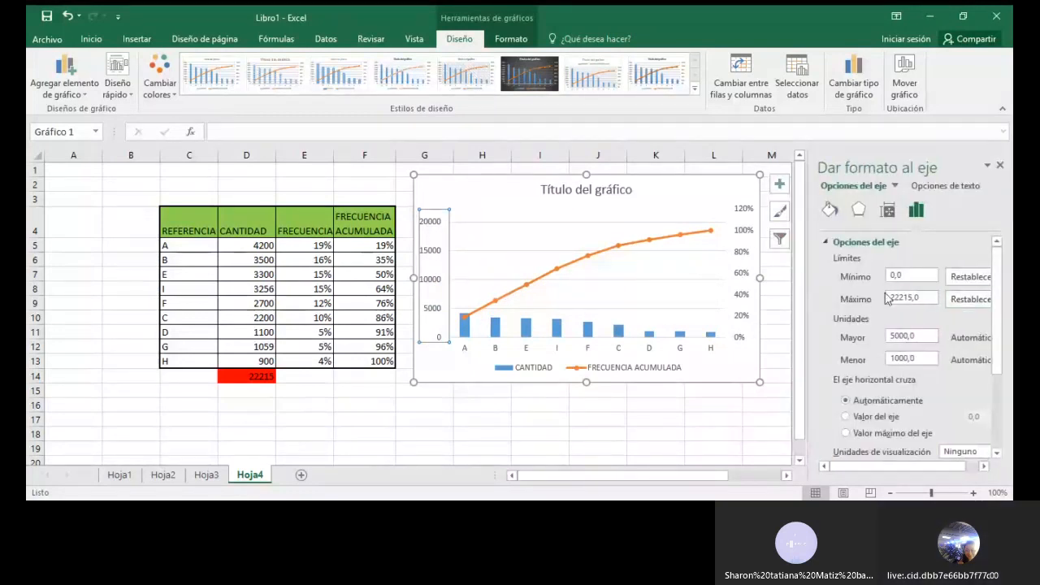
{"action": "left_click", "coordinate": [892, 275]}
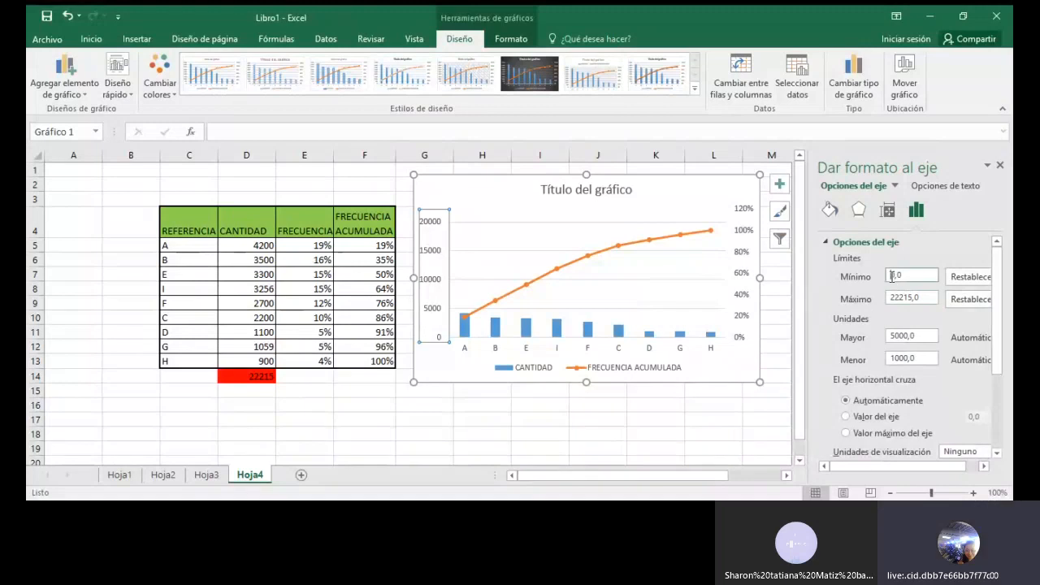
{"action": "type", "text": "0"}
{"action": "left_click", "coordinate": [894, 299]}
{"action": "key", "text": "Right"}
{"action": "key", "text": "Right"}
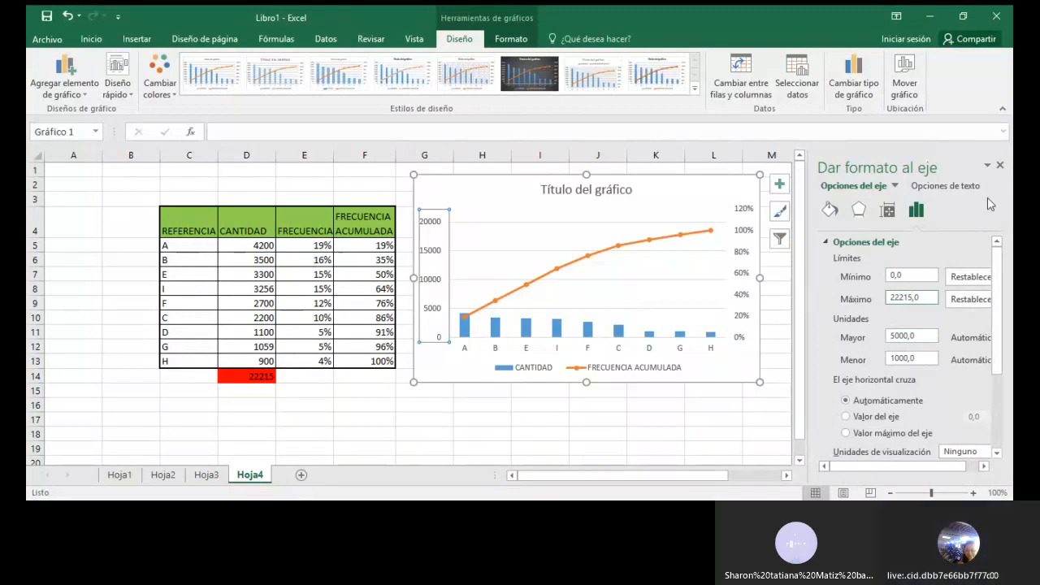
{"action": "left_click", "coordinate": [1003, 166]}
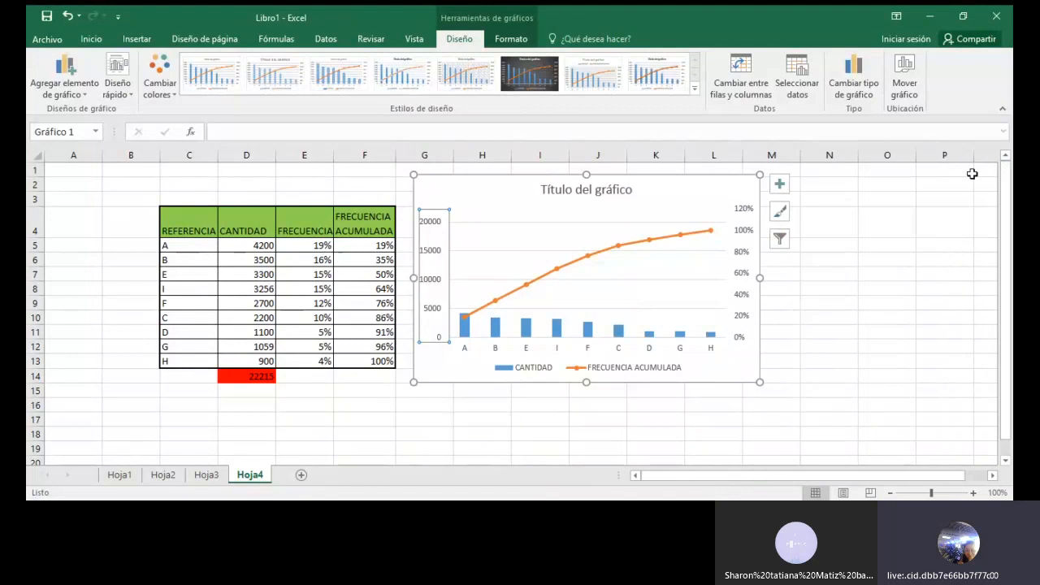
{"action": "left_click", "coordinate": [838, 331]}
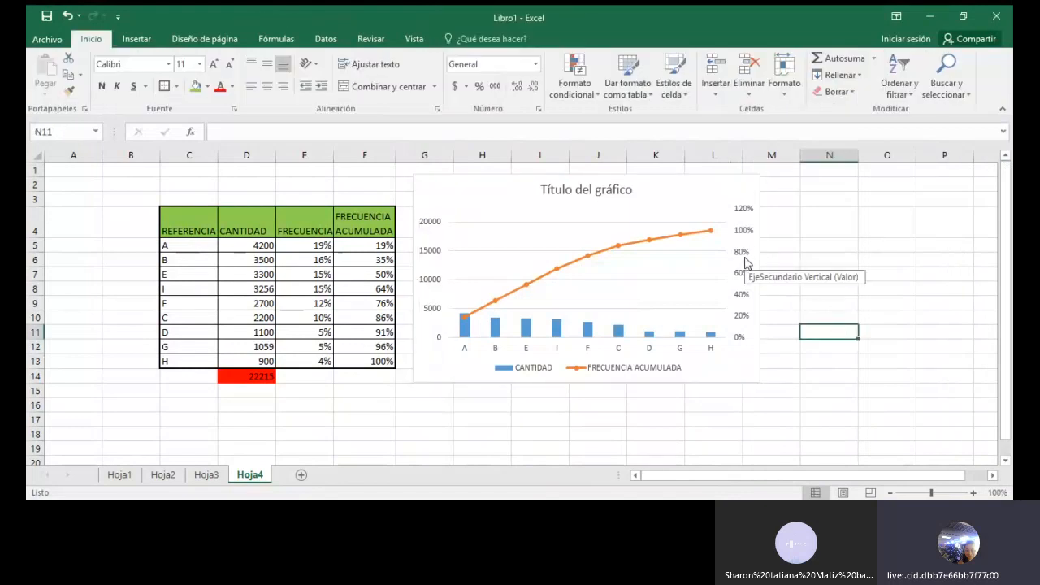
Set the maximum bound of the chart's secondary vertical axis to 1,0 and close the axis formatting
{"action": "double_click", "coordinate": [746, 257]}
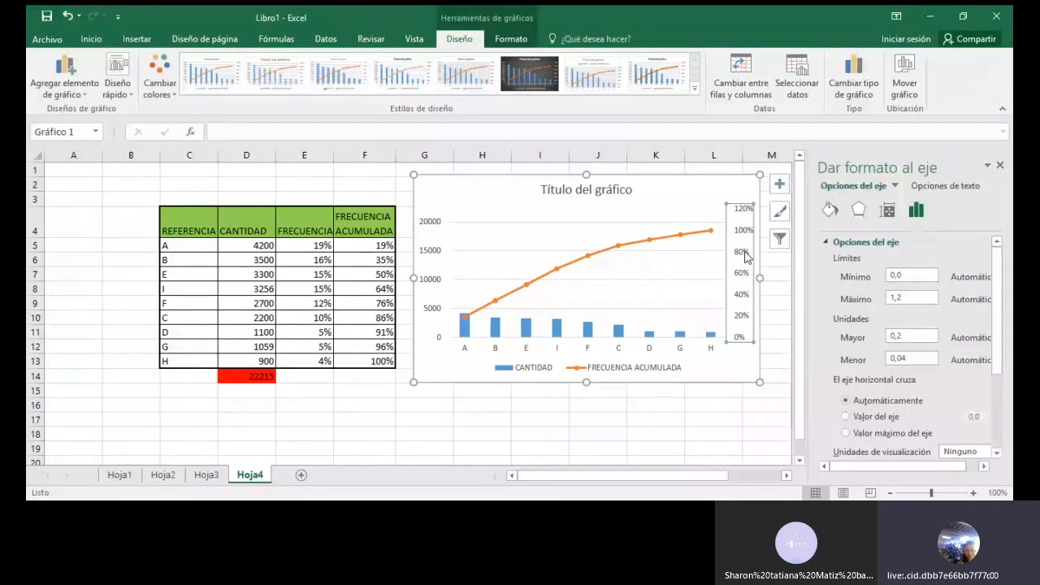
{"action": "left_click", "coordinate": [905, 300]}
{"action": "key", "text": "BackSpace"}
{"action": "type", "text": "0"}
{"action": "left_click", "coordinate": [999, 165]}
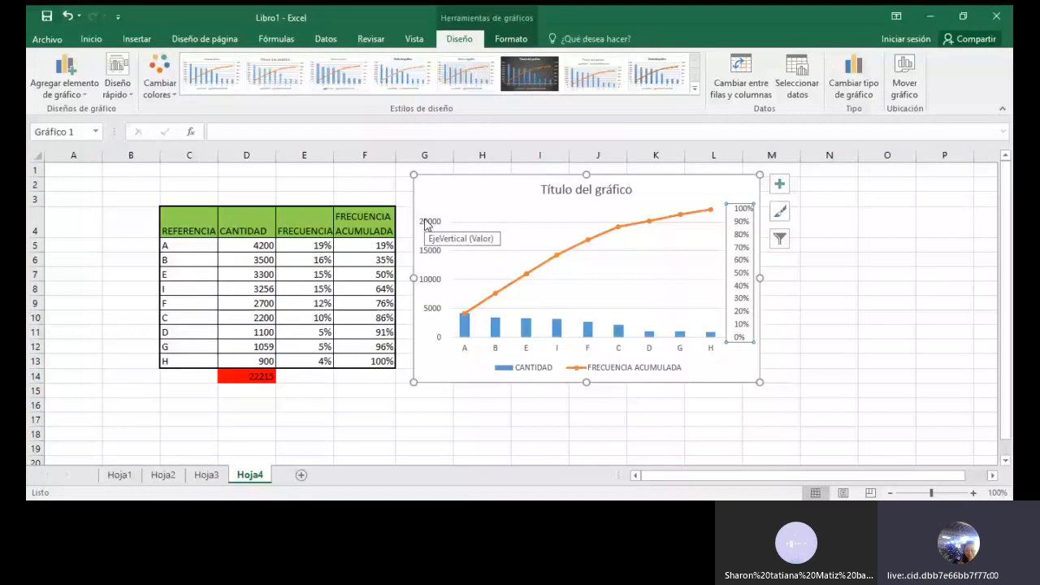
Replace the chart title with PARETO VENTAS MENSUALES and finish editing it
{"action": "left_click", "coordinate": [569, 190]}
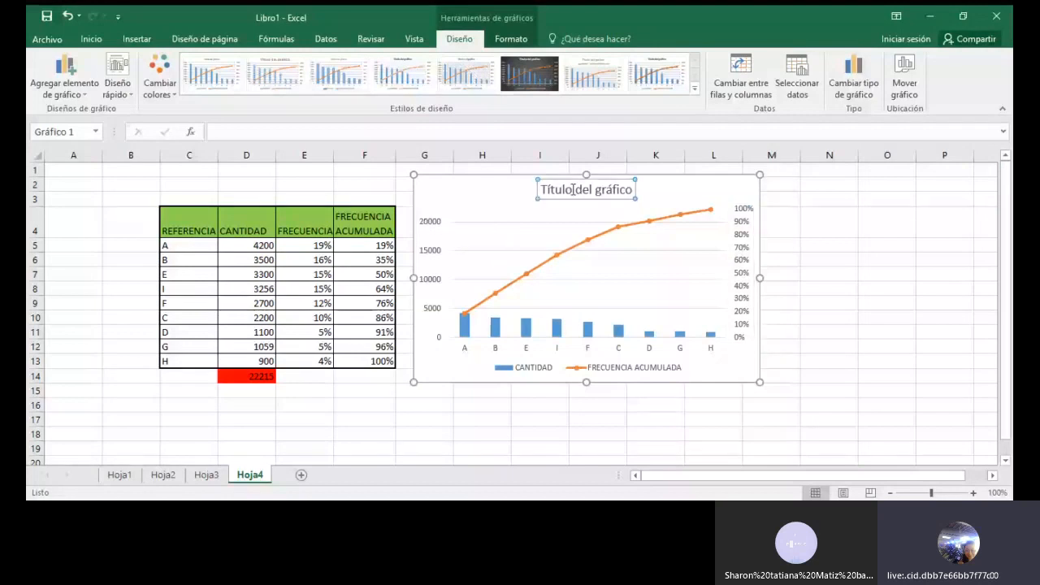
{"action": "left_click_drag", "start_coordinate": [565, 189], "coordinate": [632, 183]}
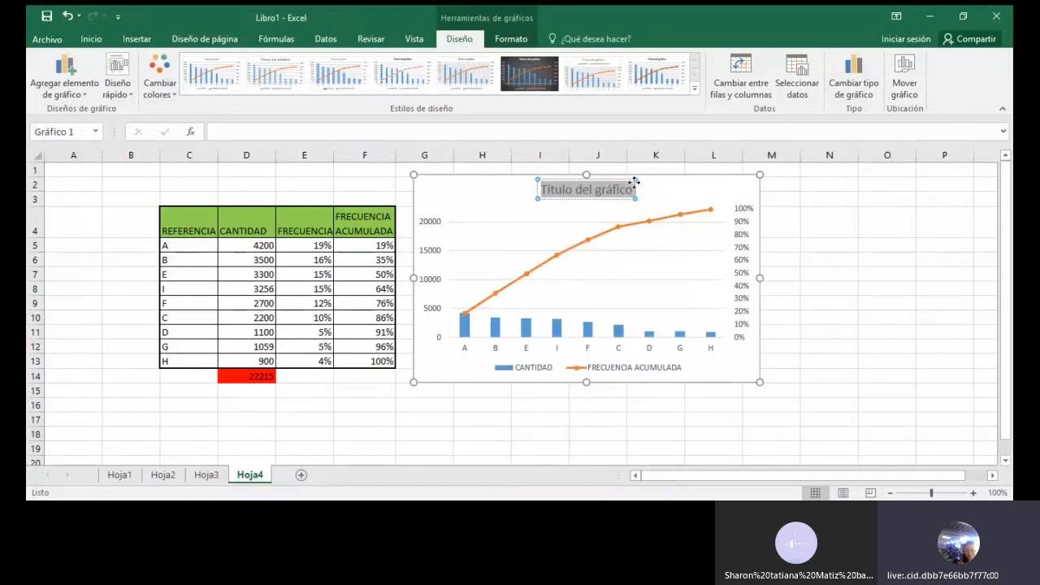
{"action": "type", "text": "PARETO VENTAS MENSUALES"}
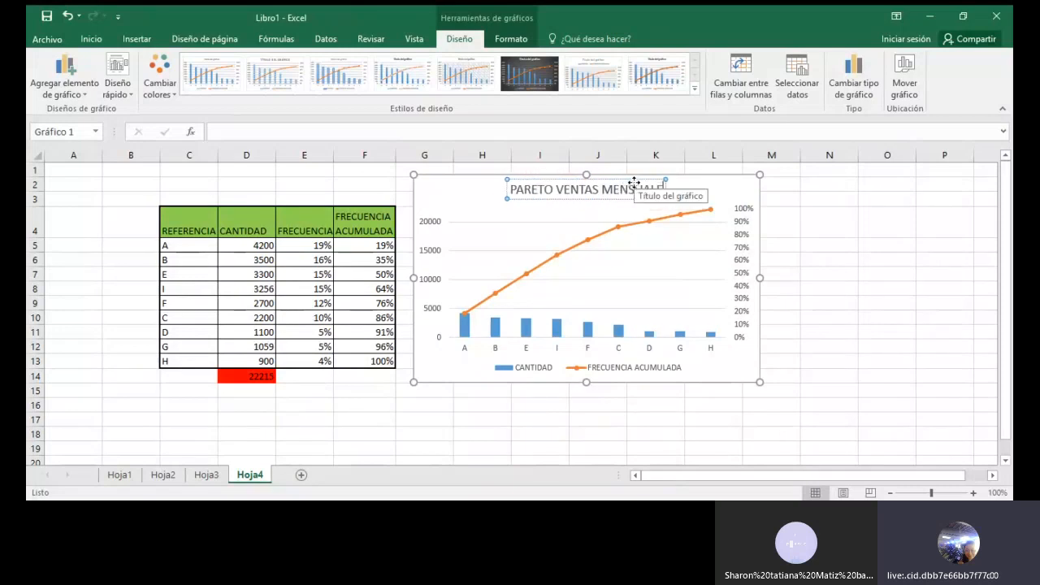
{"action": "left_click", "coordinate": [813, 301]}
{"action": "left_click", "coordinate": [709, 195]}
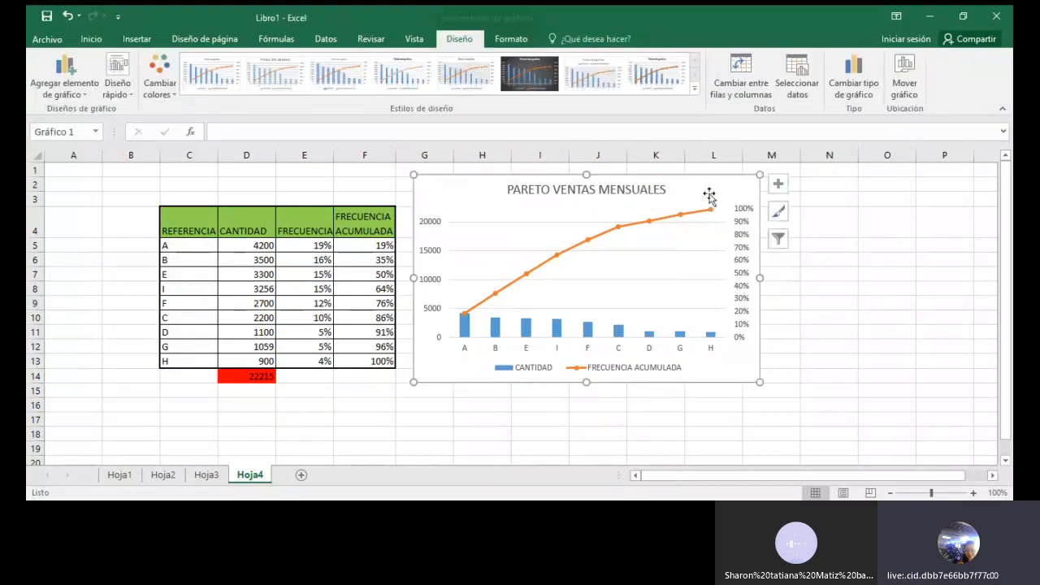